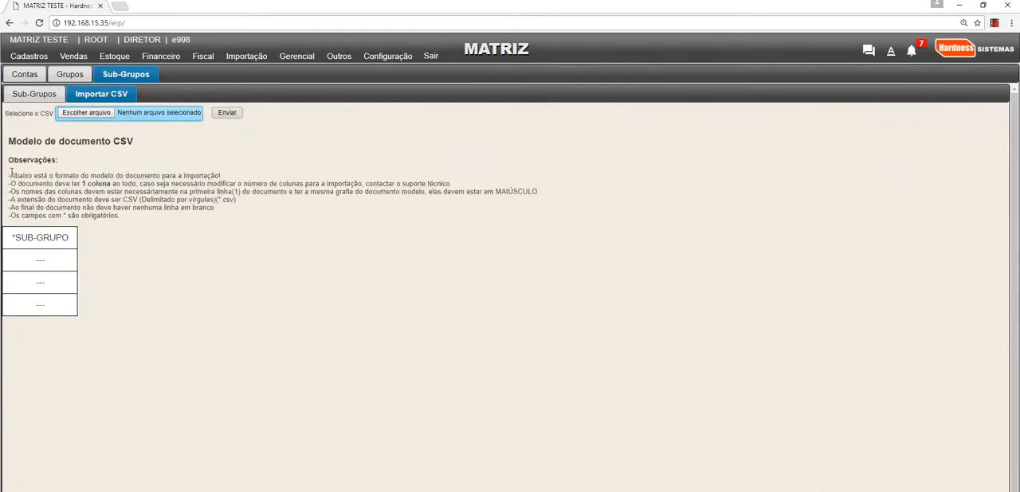
- Examine the sub-group CSV import instructions for the required column count, the SUB-GRUPO header and the comma-delimited file format
left_click_drag(11, 172, 125, 215)
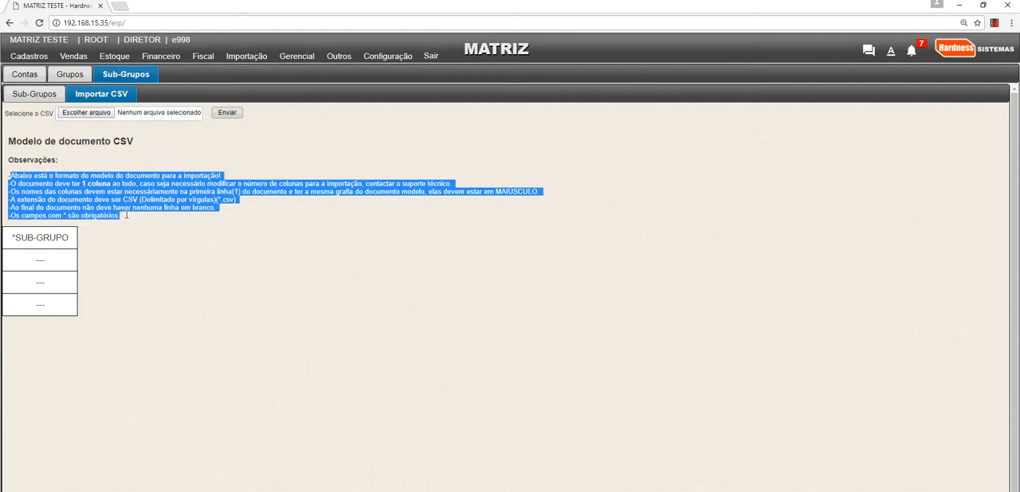
left_click(125, 216)
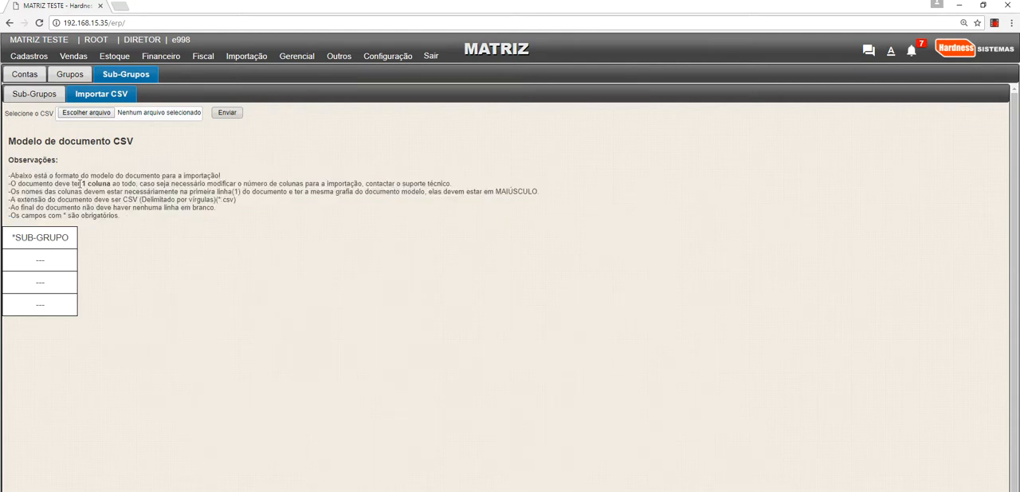
left_click_drag(80, 184, 114, 185)
left_click_drag(16, 239, 74, 238)
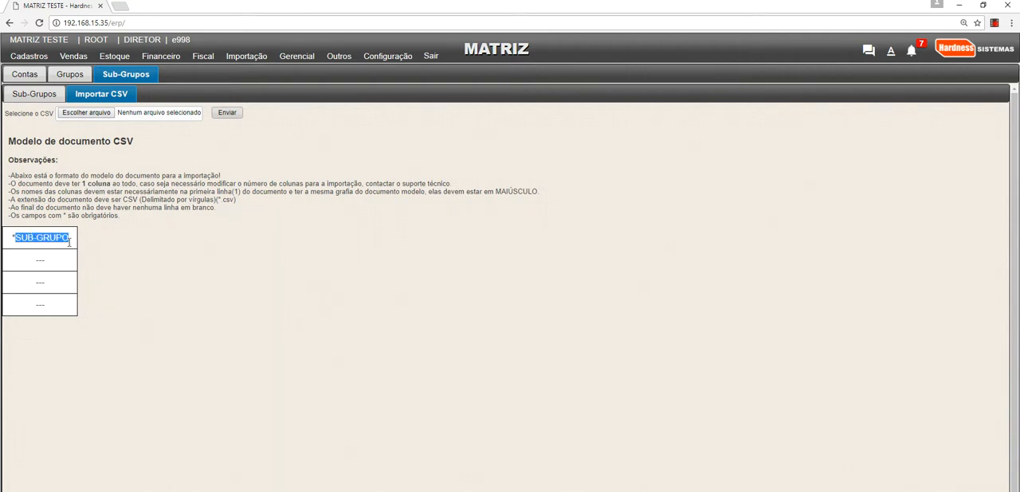
left_click(90, 248)
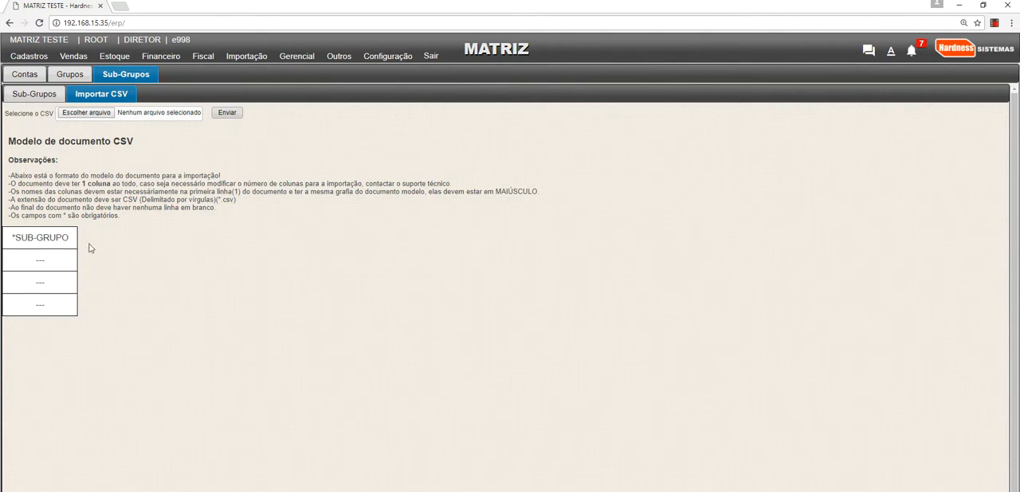
left_click_drag(121, 200, 212, 200)
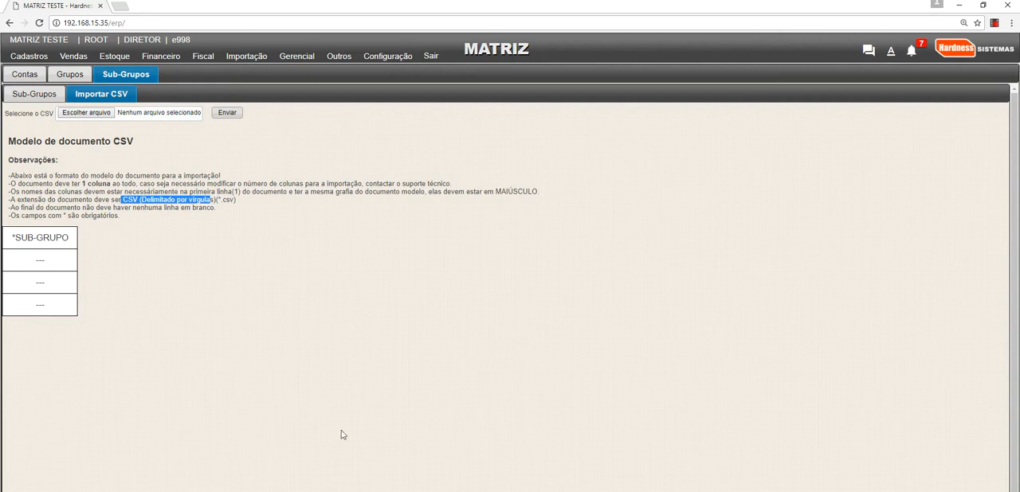
- Open Excel, enter the header SUB-GRUPO in cell A1 of the blank workbook, and fit column A to its content
key("super")
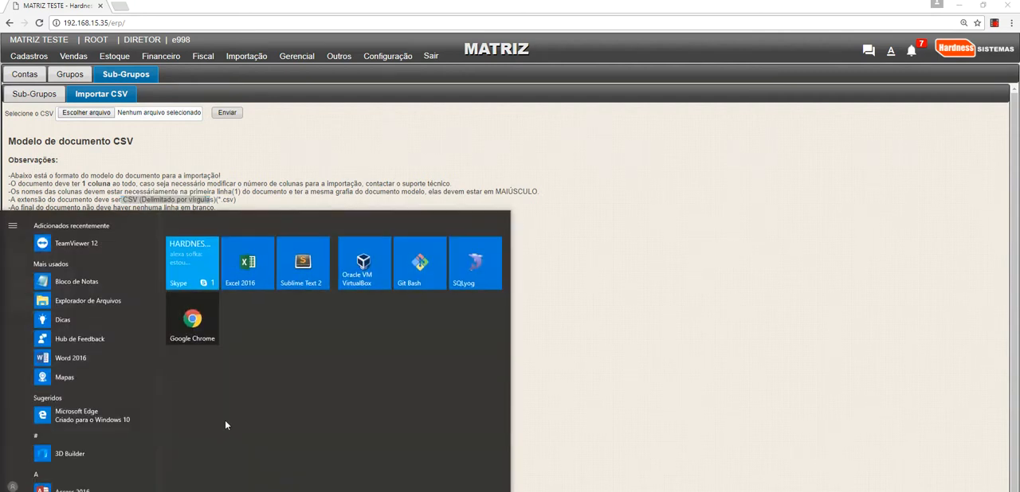
left_click(246, 281)
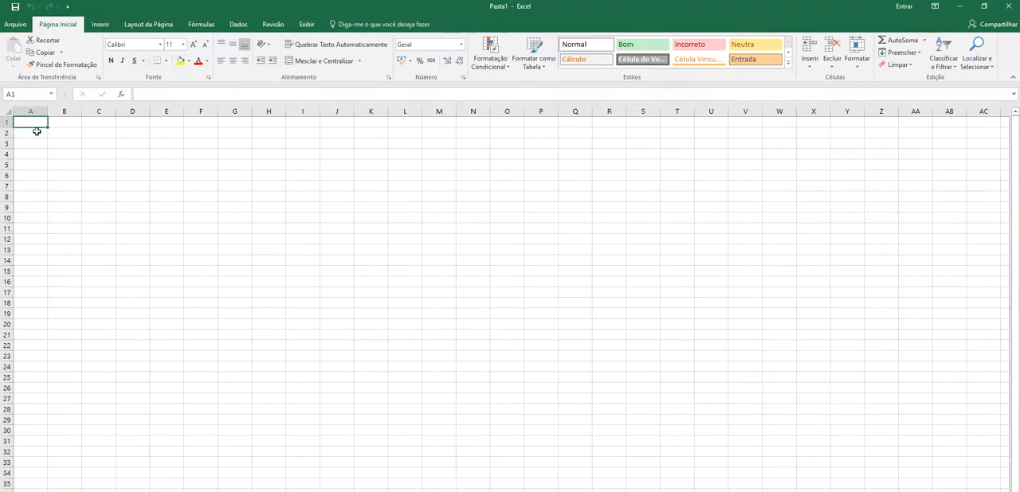
type("Sub")
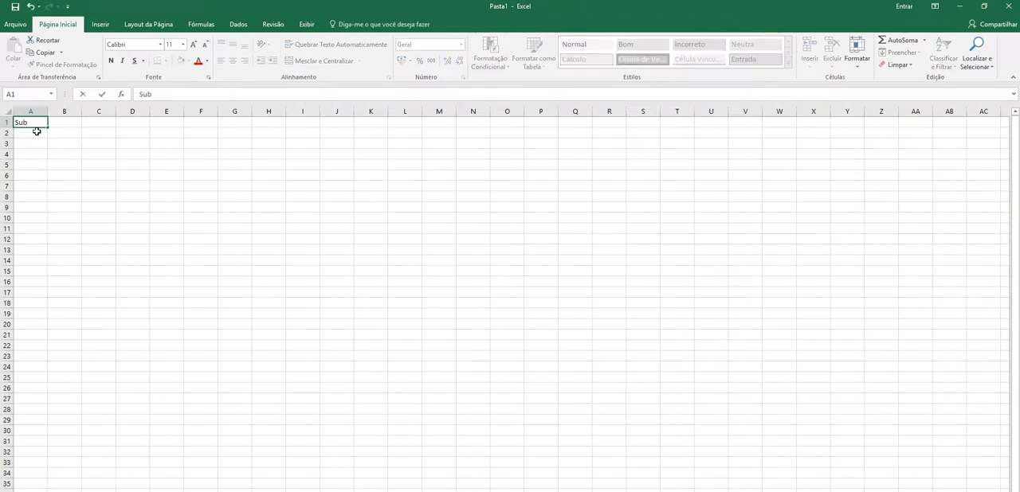
type("-")
key("BackSpace")
key("BackSpace")
type("UB-GRUPPO")
key("BackSpace")
key("BackSpace")
type("O")
left_click(44, 111)
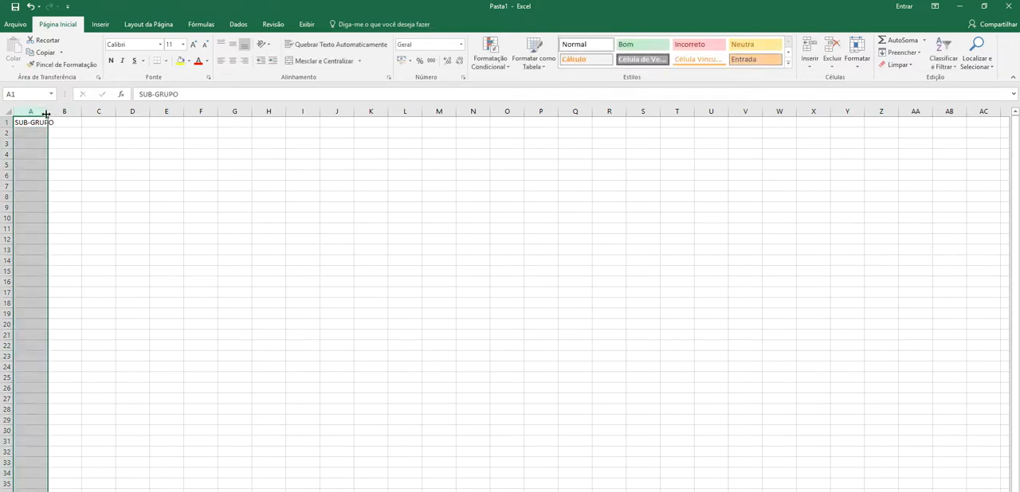
double_click(47, 111)
- Enter "despesas operacionais" in cell A2 as the first sub-group
left_click(44, 131)
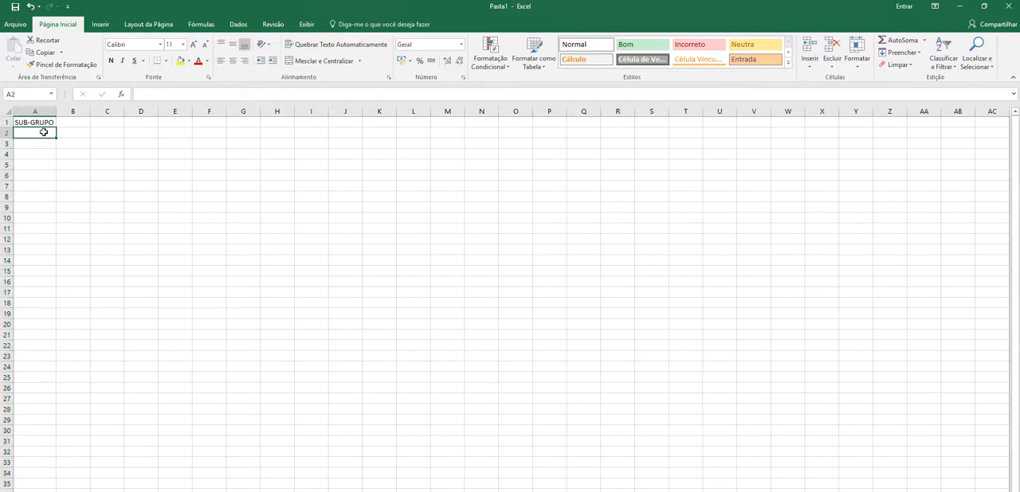
type("despe")
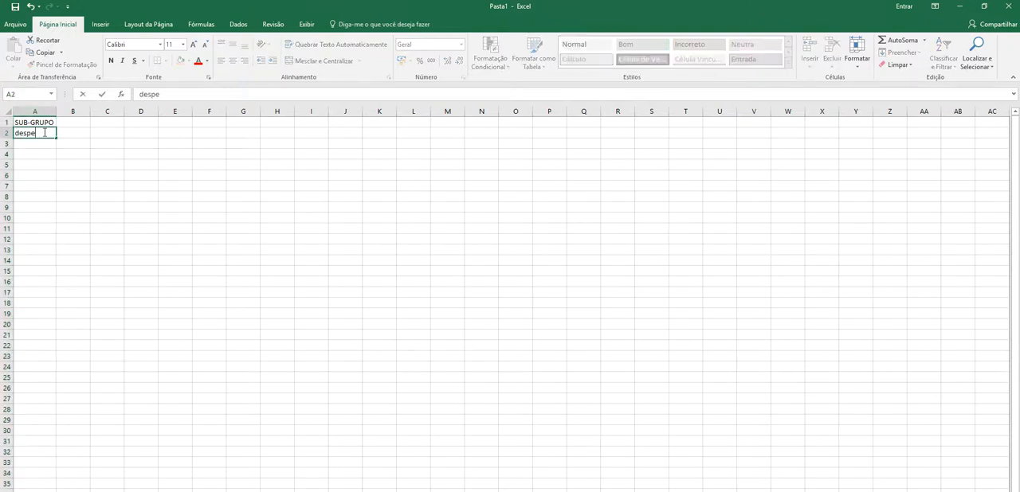
type("sas opere")
type("cionais")
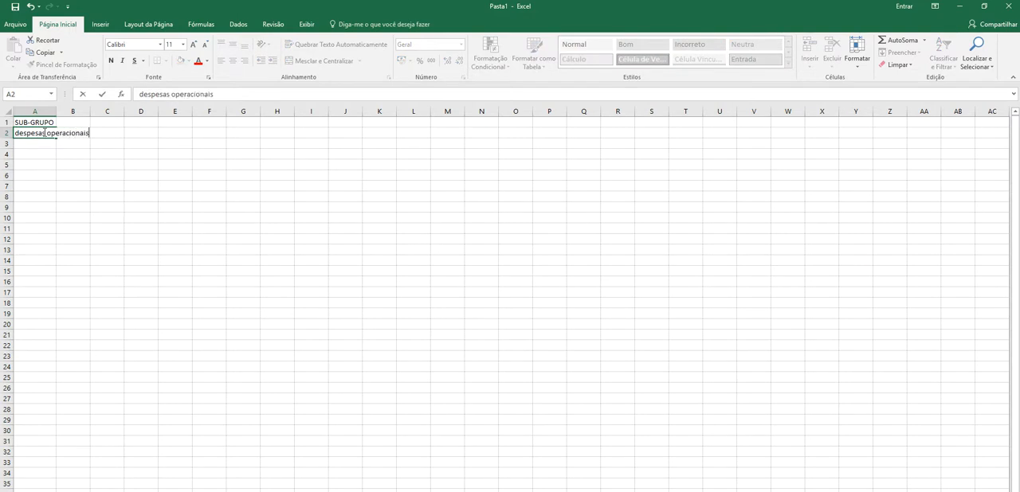
key("Return")
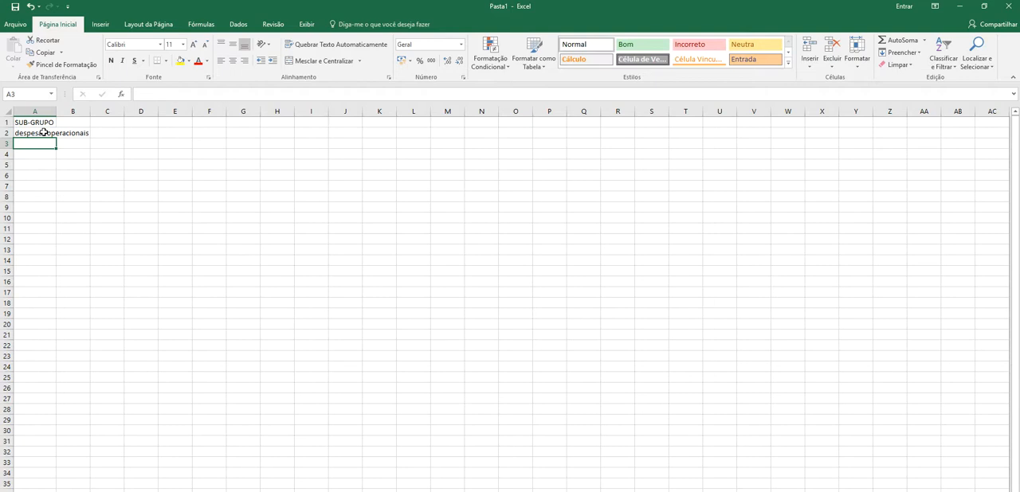
- Enter "despesas gerais" in cell A3 and fit column A to the entries
type("des")
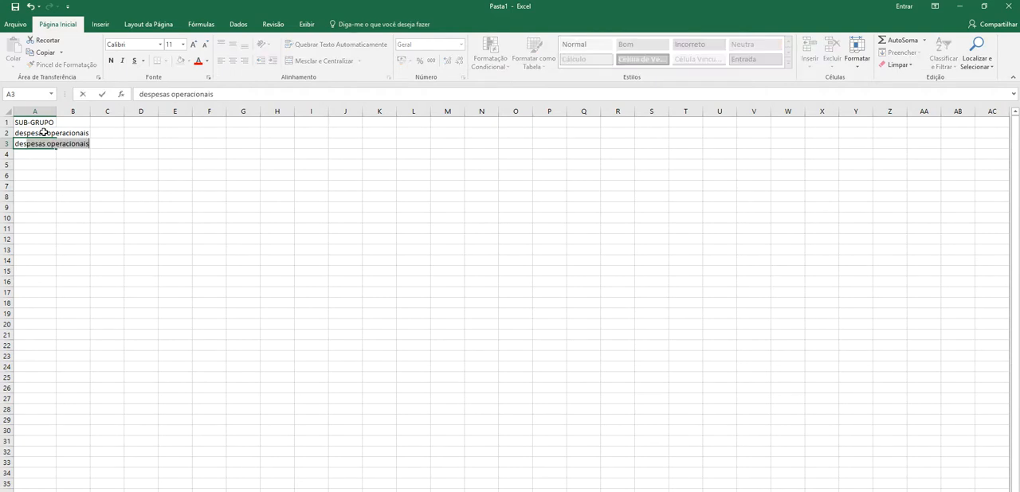
type("pesas gerais")
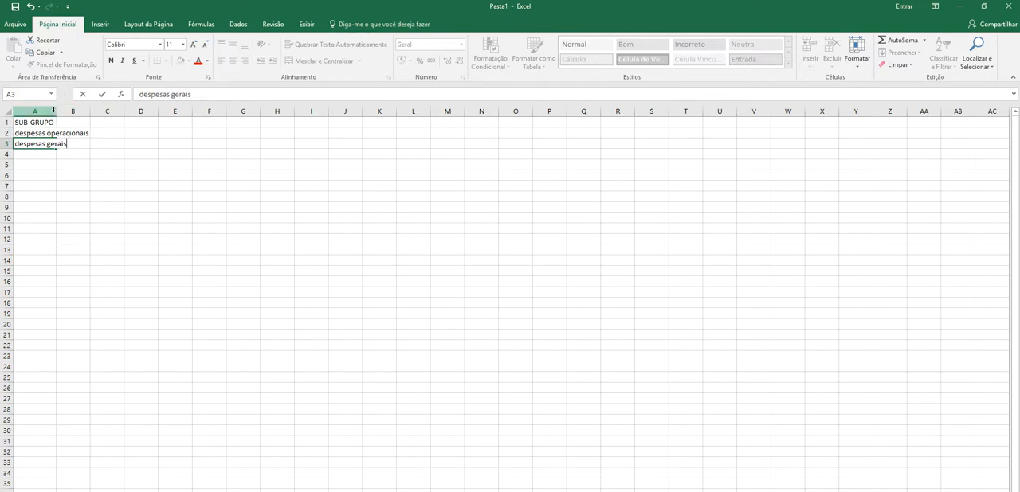
left_click(47, 112)
double_click(56, 112)
- Save the workbook as subgrupo in CSV UTF-8 (comma-delimited) format in the desktop's CSV folder
left_click(15, 23)
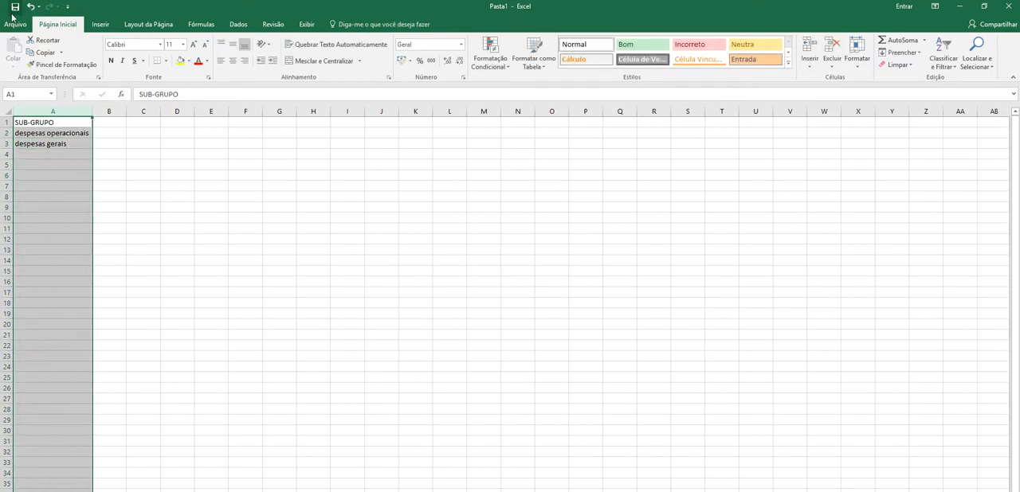
left_click(29, 129)
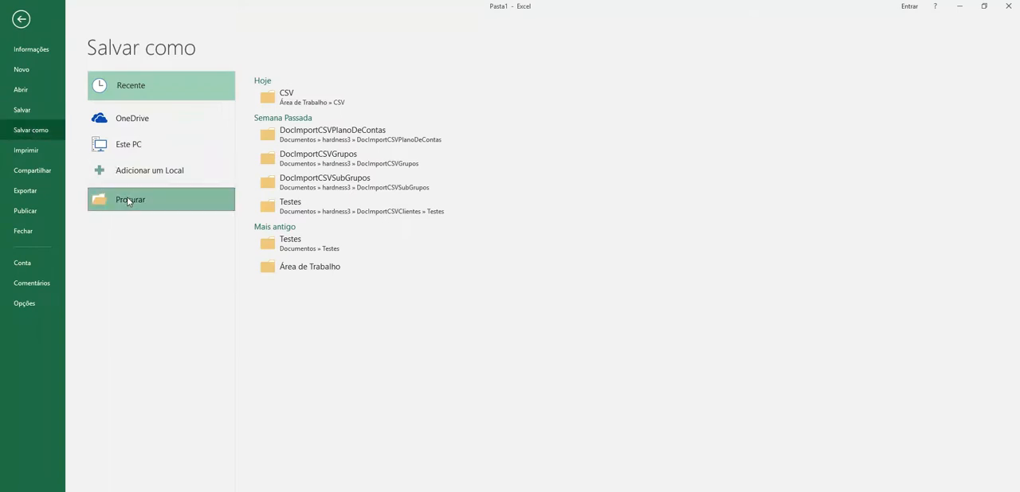
left_click(131, 200)
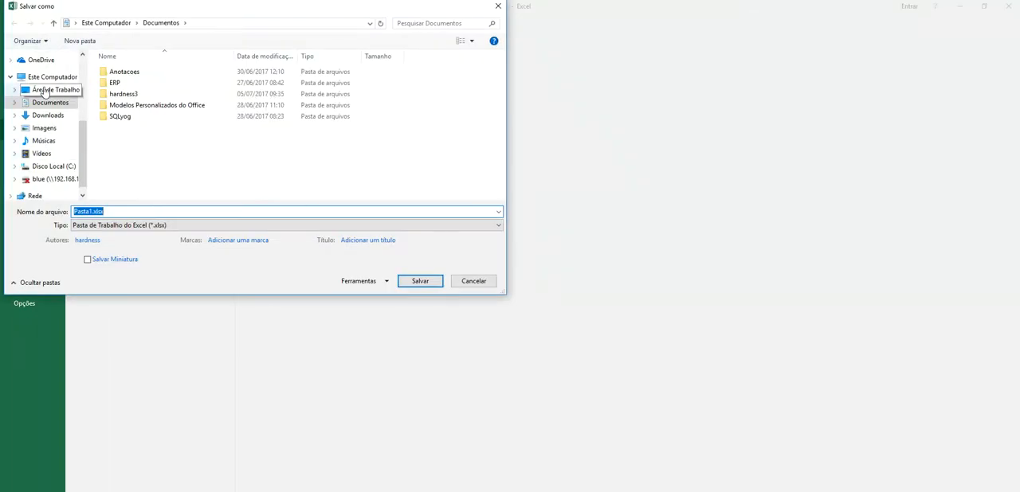
left_click(50, 76)
left_click(53, 94)
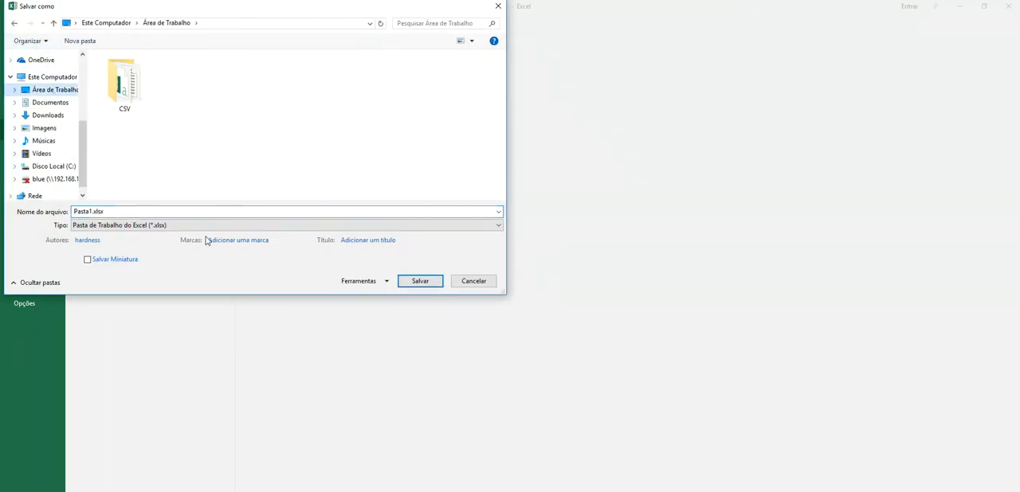
double_click(128, 109)
double_click(131, 211)
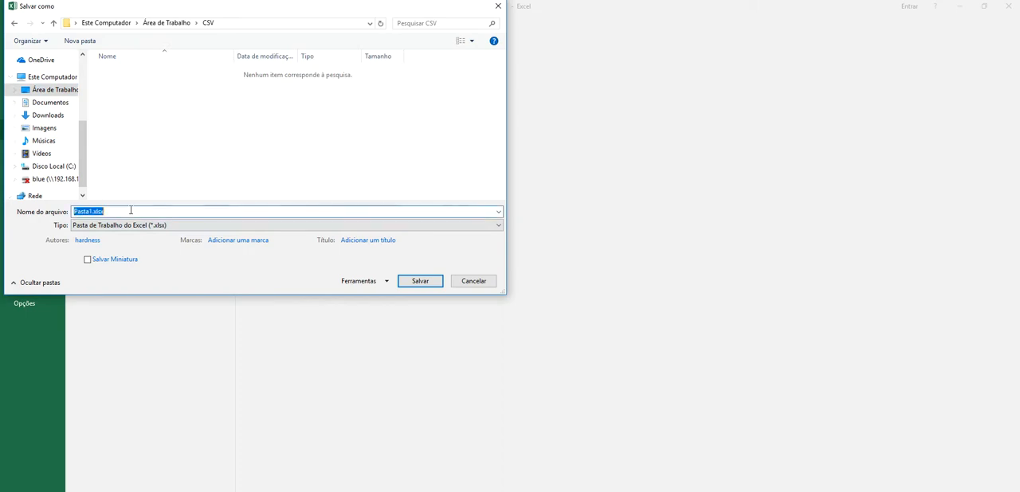
type("subgrupo")
left_click(90, 228)
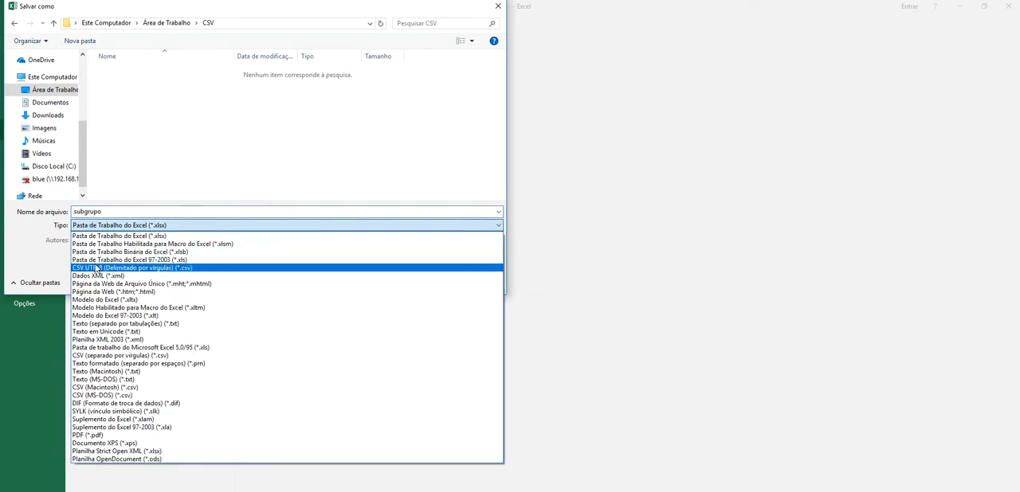
left_click(224, 275)
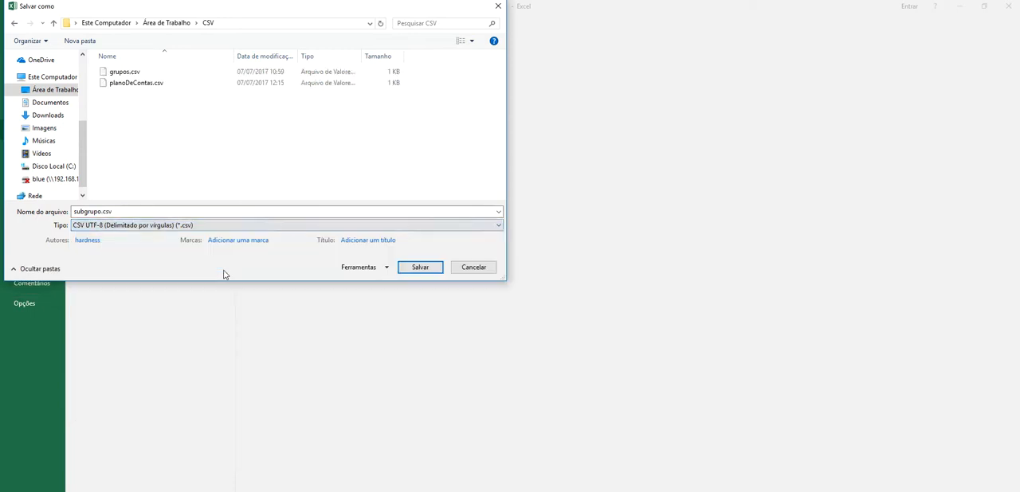
left_click(423, 272)
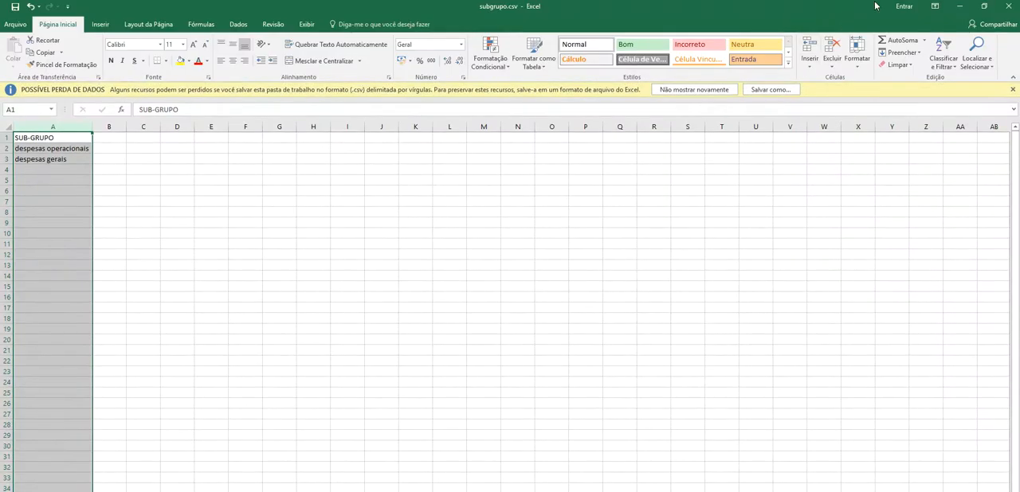
- Switch back to the ERP in the browser, import subgrupo.csv on the sub-group import page, and close the import report
left_click(960, 5)
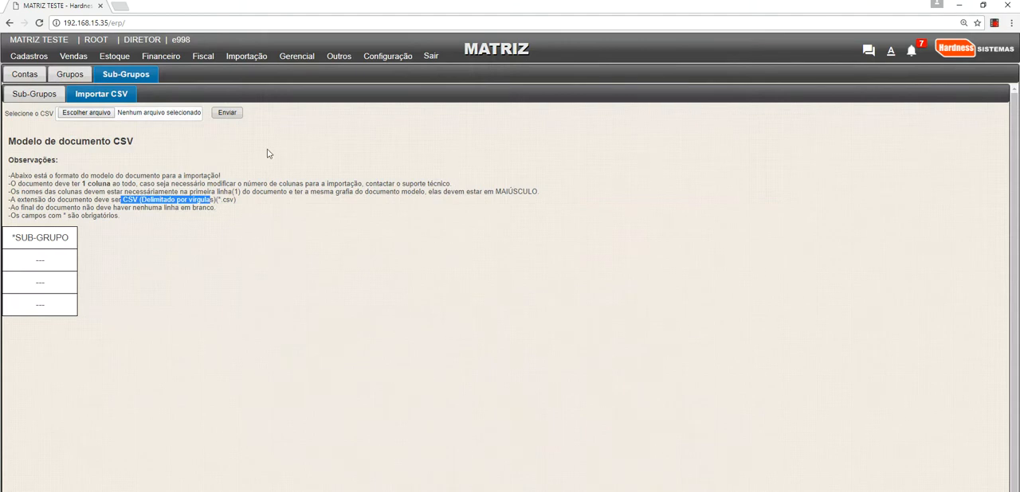
left_click(127, 142)
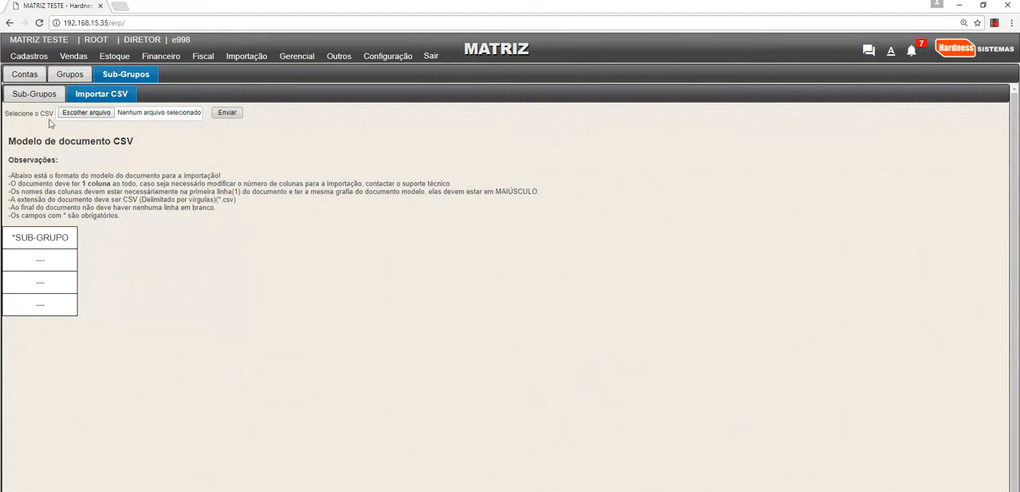
left_click(80, 114)
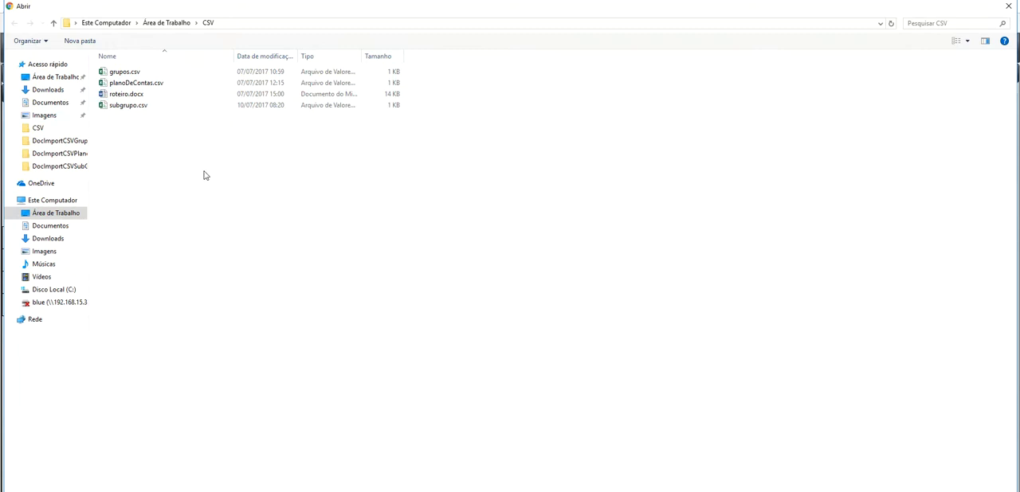
right_click(204, 175)
left_click(138, 110)
double_click(139, 109)
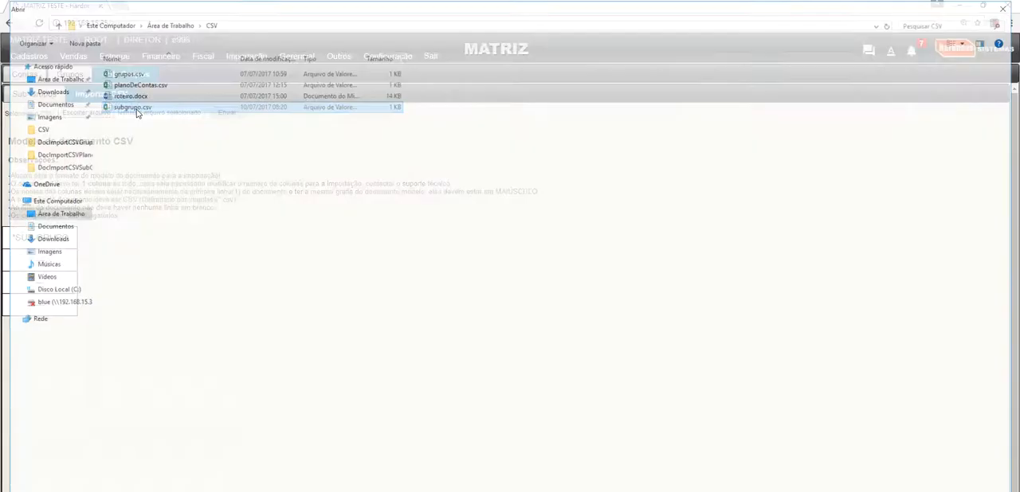
left_click(227, 112)
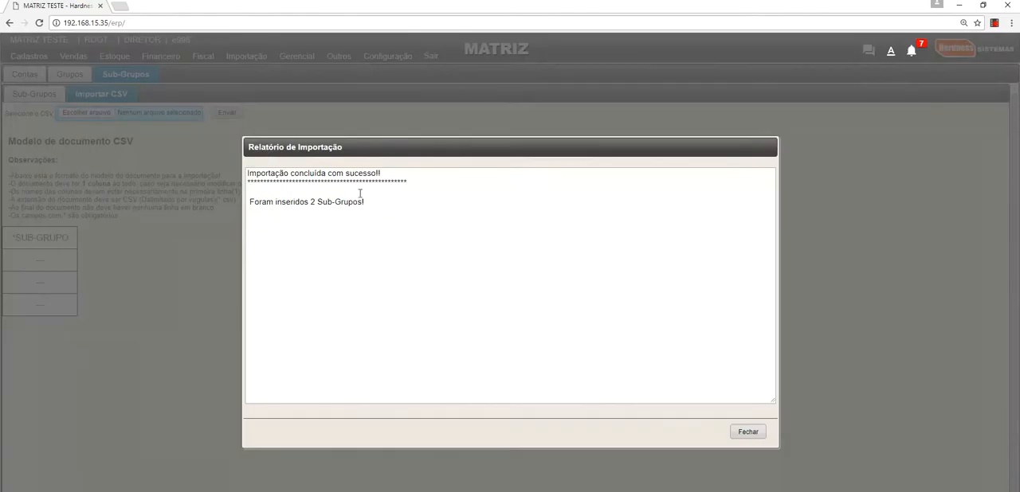
left_click_drag(375, 202, 239, 195)
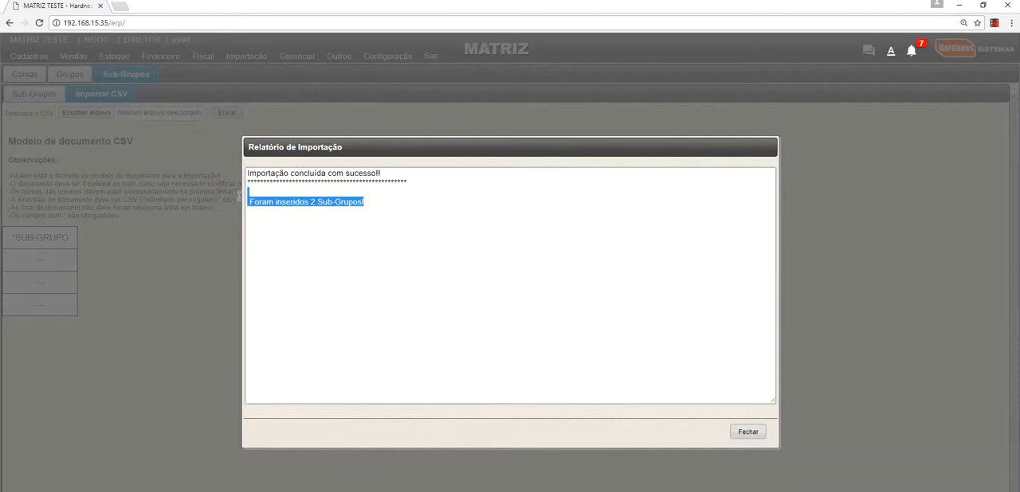
left_click(749, 432)
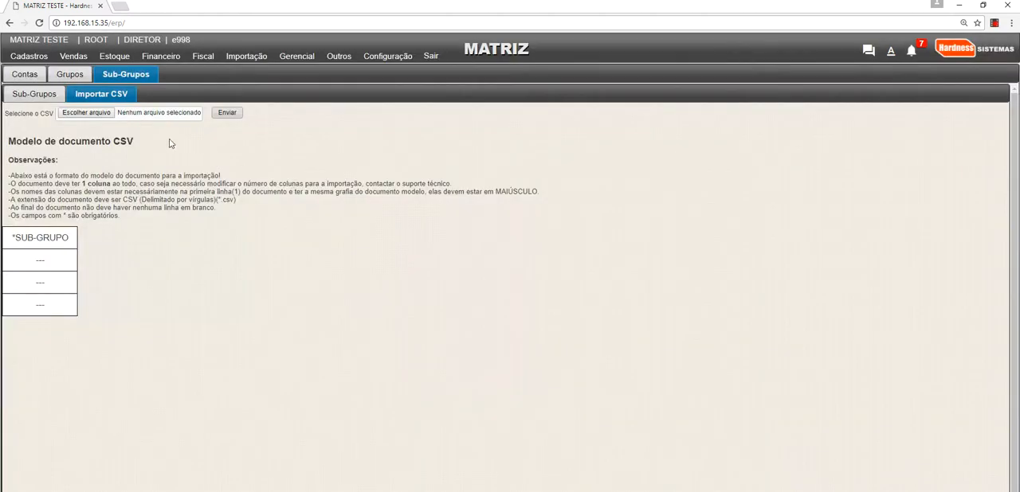
- Open the Sub-Grupos list and refresh it to check the imported sub-groups
left_click(36, 94)
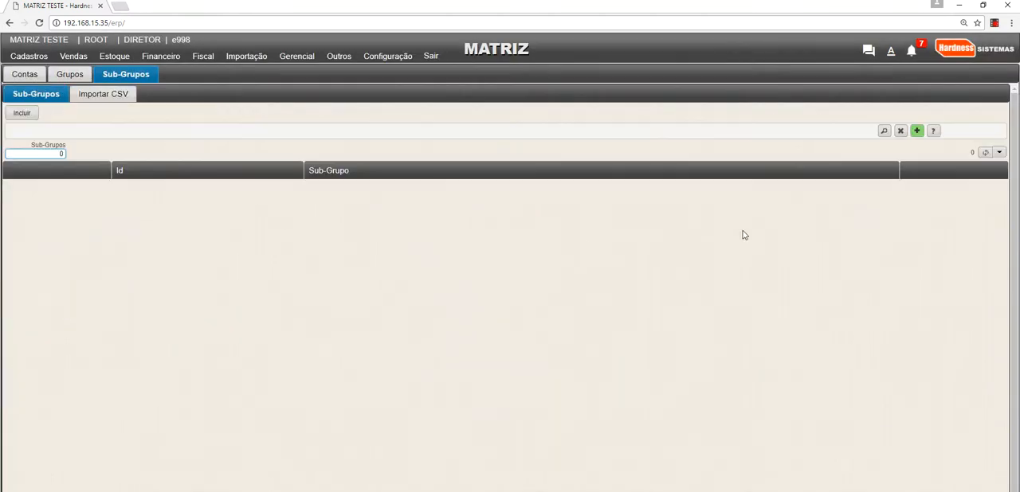
left_click(984, 154)
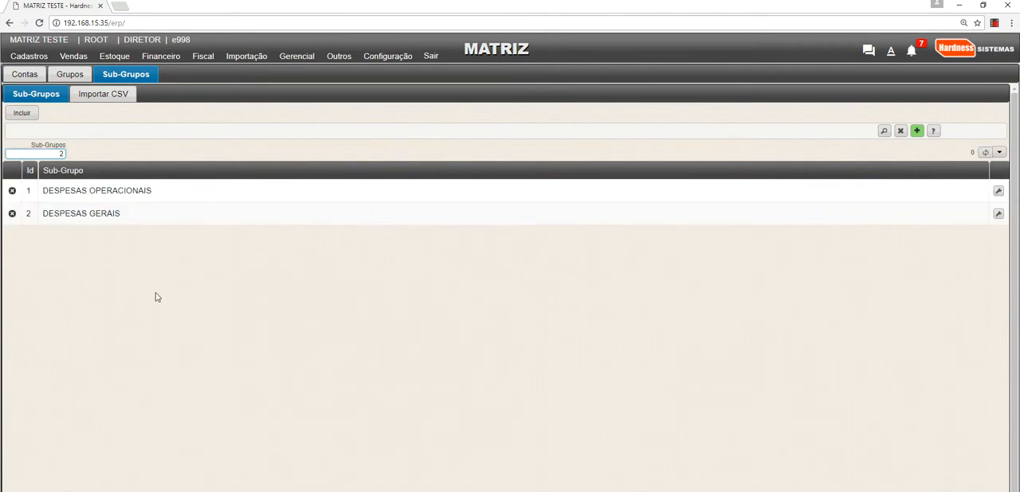
left_click_drag(156, 285, 43, 190)
left_click(129, 230)
left_click(118, 308)
- Open the CSV import page for Grupos
left_click(76, 82)
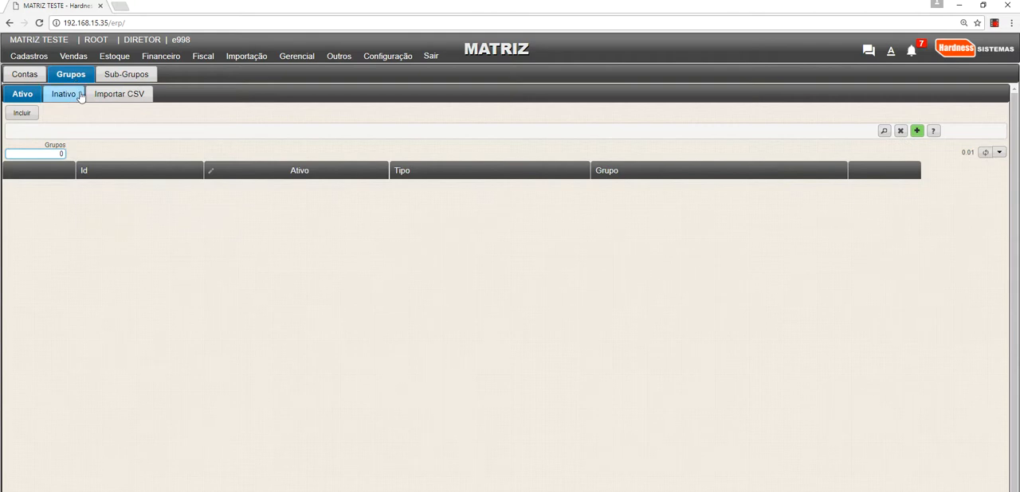
left_click(104, 96)
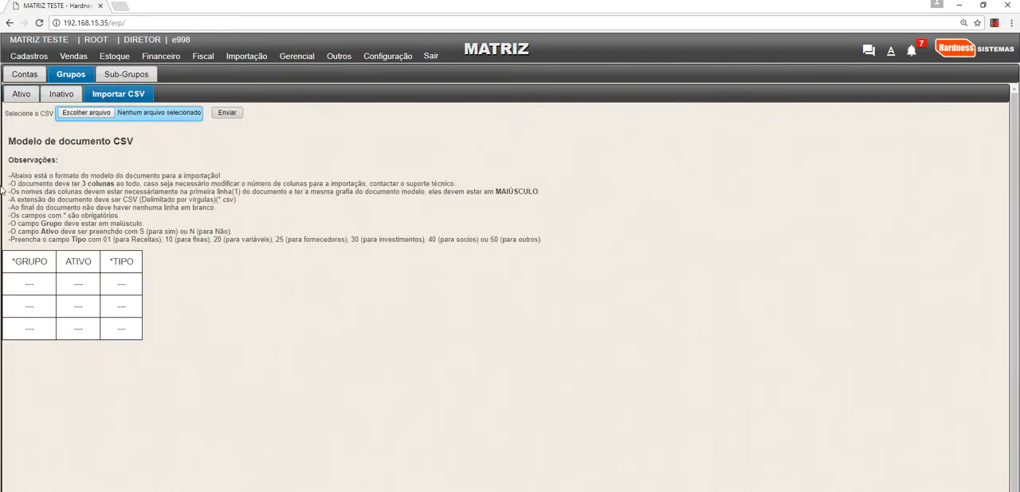
- Examine the Grupos import rules for the required columns, the CSV file format and the allowed Tipo codes
left_click_drag(10, 174, 529, 240)
left_click(372, 279)
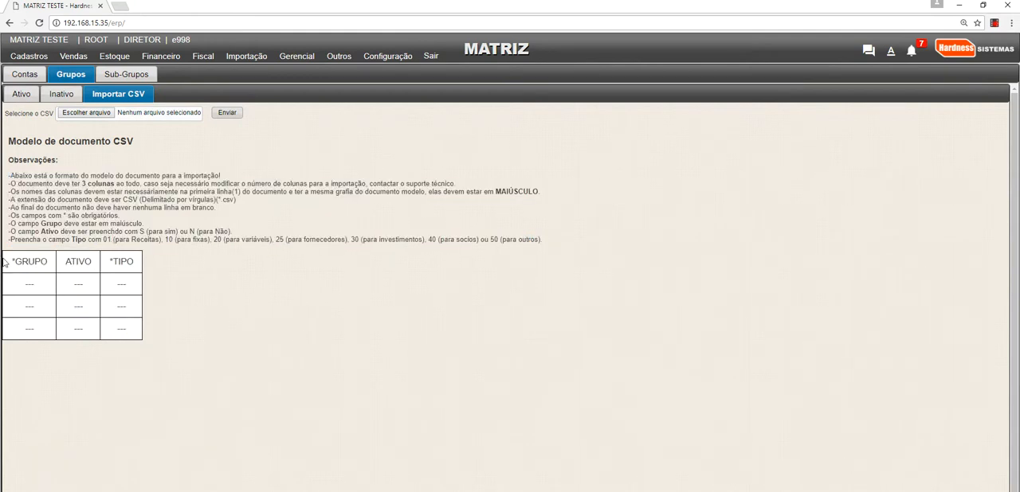
left_click_drag(4, 263, 136, 263)
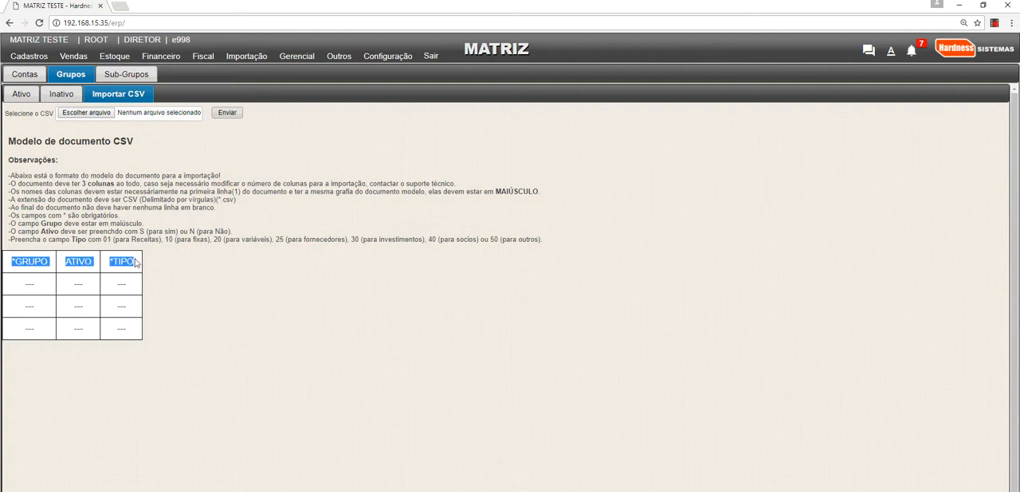
left_click(136, 264)
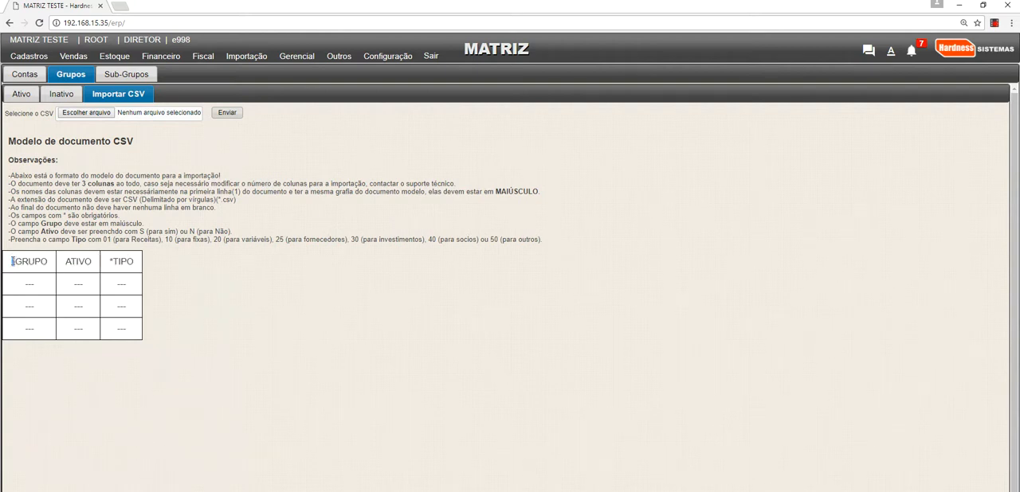
left_click_drag(109, 262, 140, 269)
left_click(122, 201)
left_click_drag(122, 201, 242, 201)
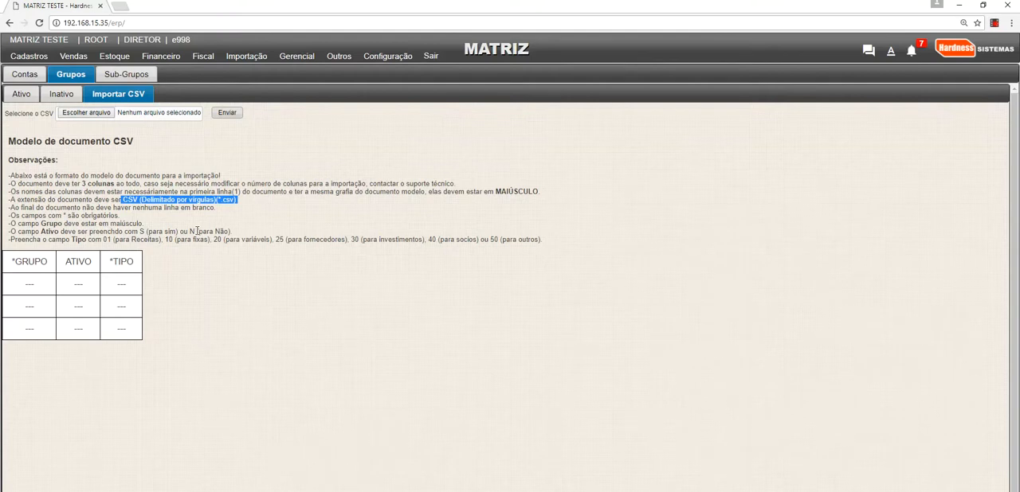
left_click(181, 265)
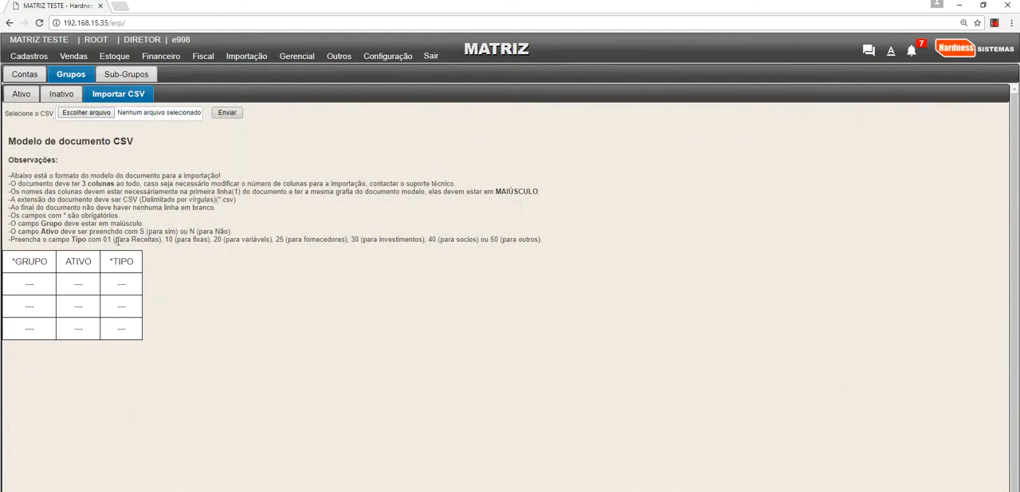
left_click_drag(102, 239, 157, 240)
left_click(207, 241)
left_click_drag(414, 240, 521, 240)
left_click(499, 263)
- Choose grupos.csv as the file for the Grupos import, and switch to the same file in Excel
left_click(103, 114)
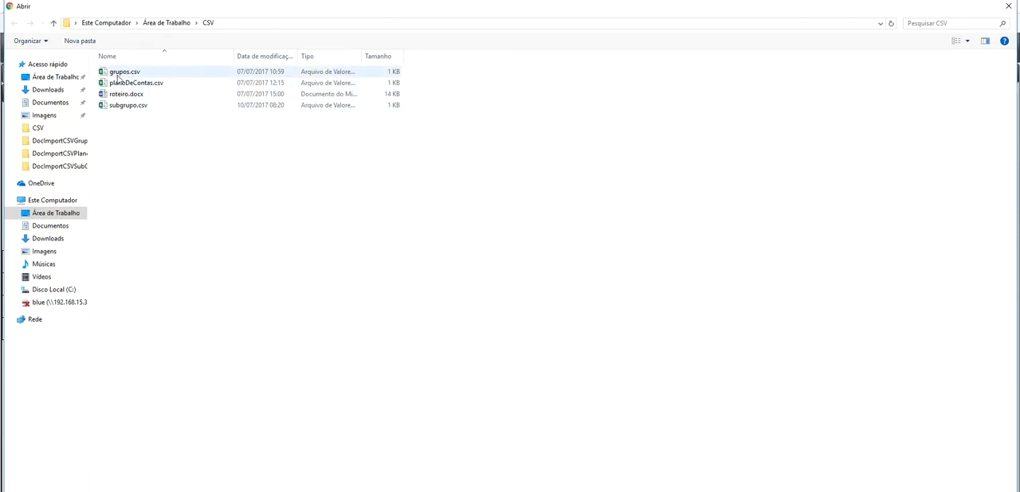
double_click(130, 72)
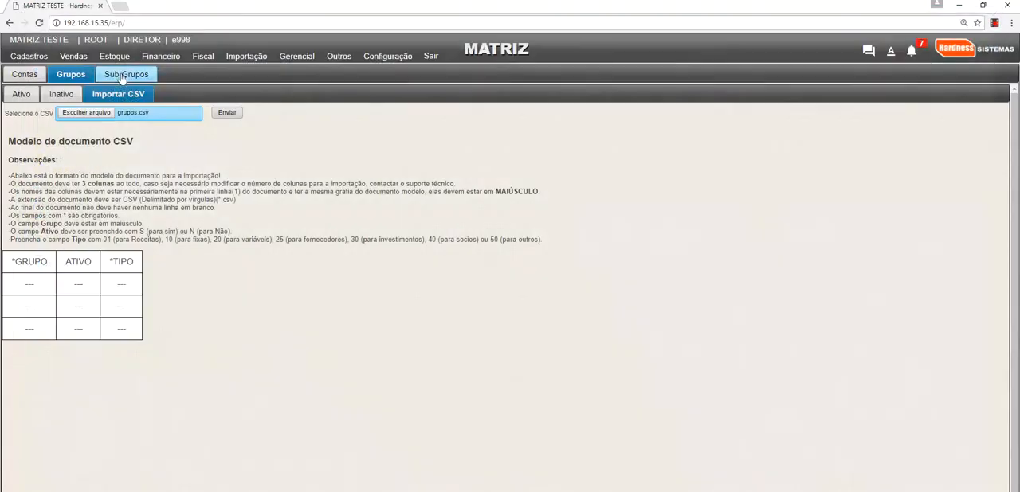
left_click(249, 491)
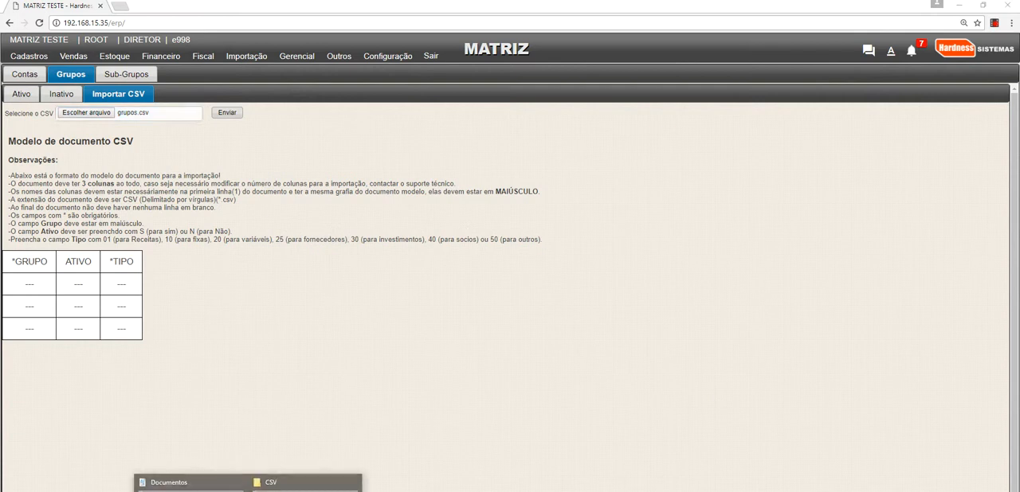
left_click(306, 487)
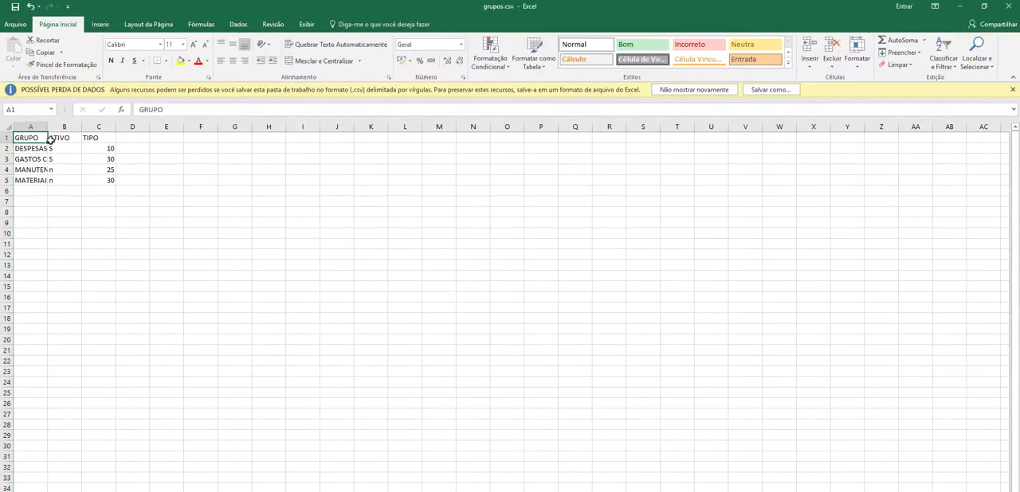
- Fit the widths of columns A to C to their contents and review the group rows
left_click_drag(32, 127, 141, 135)
double_click(81, 128)
left_click(64, 170)
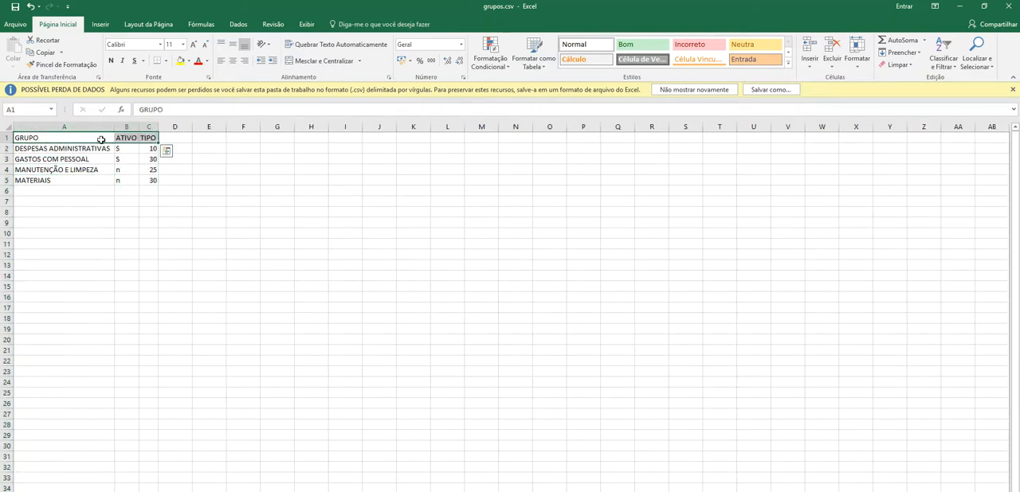
left_click(49, 150)
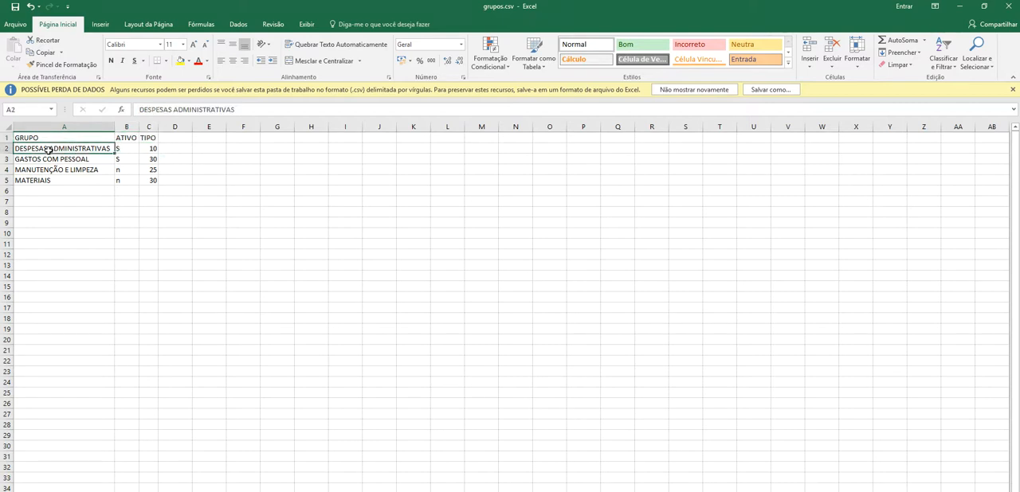
left_click_drag(49, 150, 150, 180)
- Clear the ATIVO cells for GASTOS COM PESSOAL and MATERIAIS and re-enter them as s and n
left_click(129, 181)
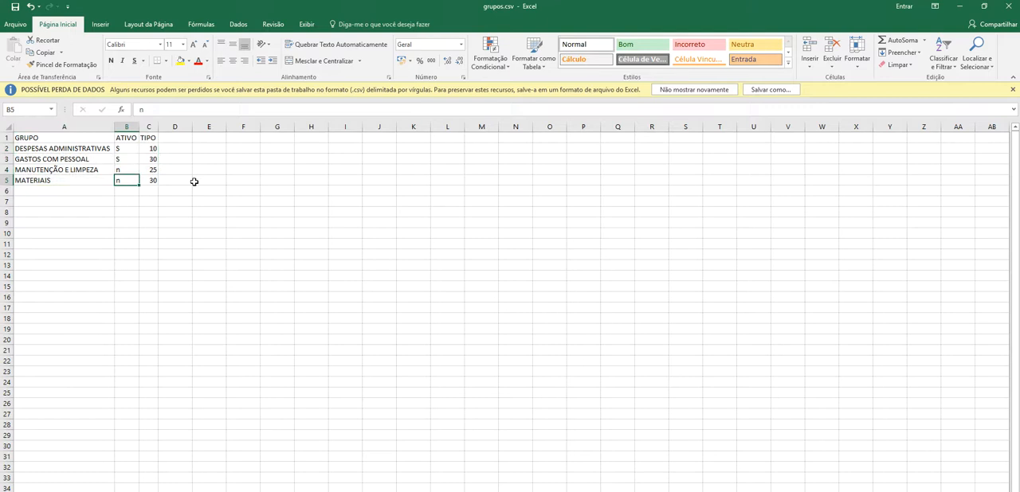
key("Up")
key("Up")
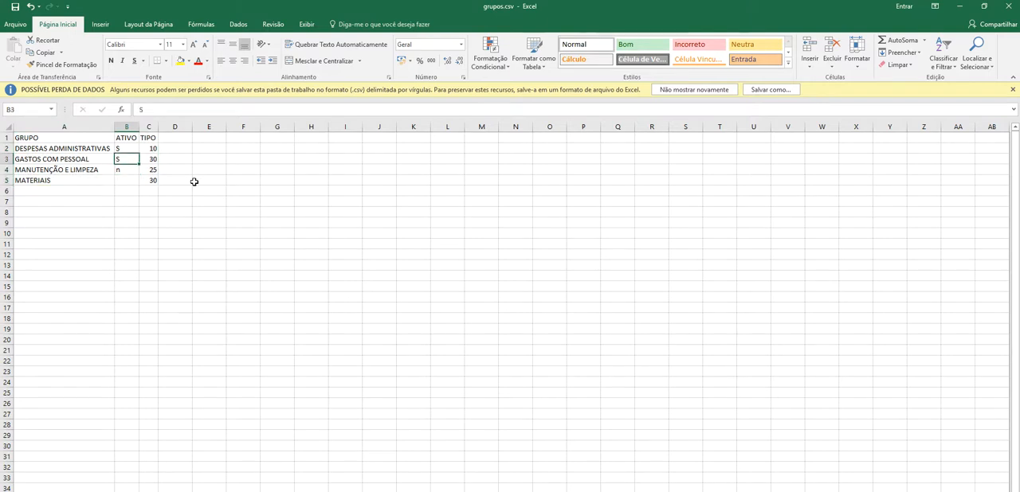
key("Down")
key("Down")
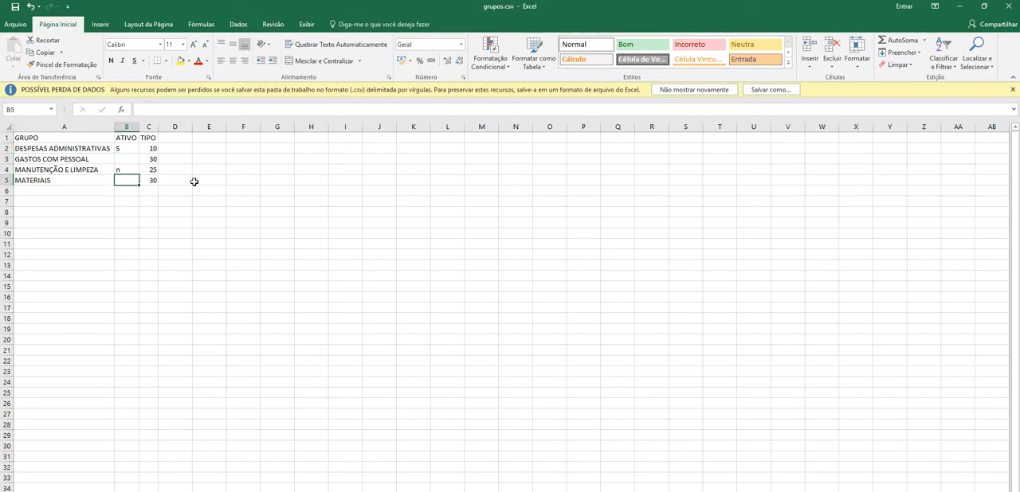
key("Up")
key("Up")
key("Down")
key("Down")
key("Up")
key("Up")
type("s")
key("Return")
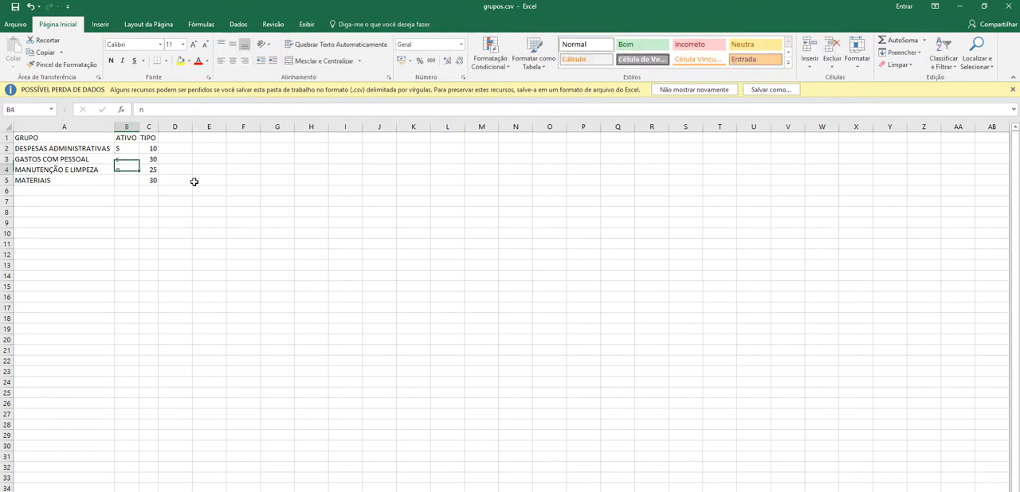
type("n")
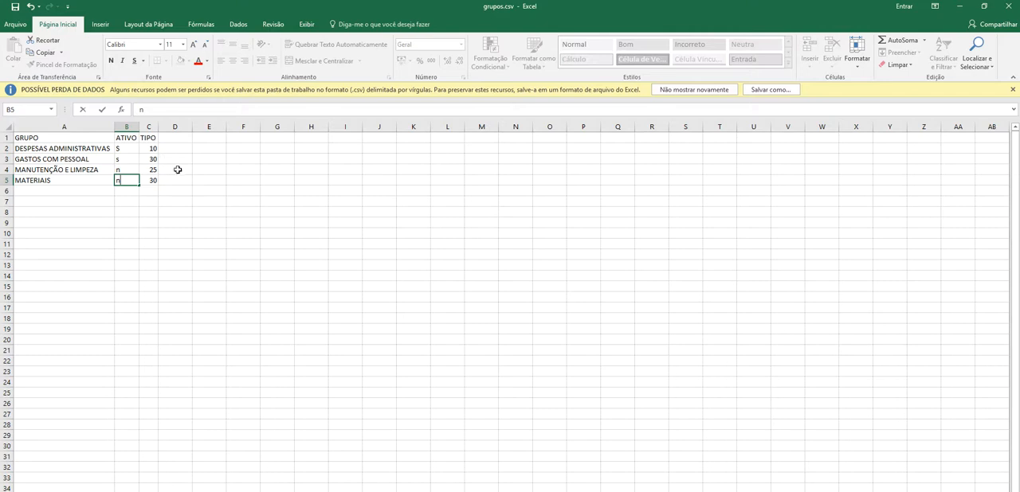
- Save the workbook as grupos in CSV (separado por vírgulas) format in the desktop's CSV folder, replacing the existing file
left_click(16, 24)
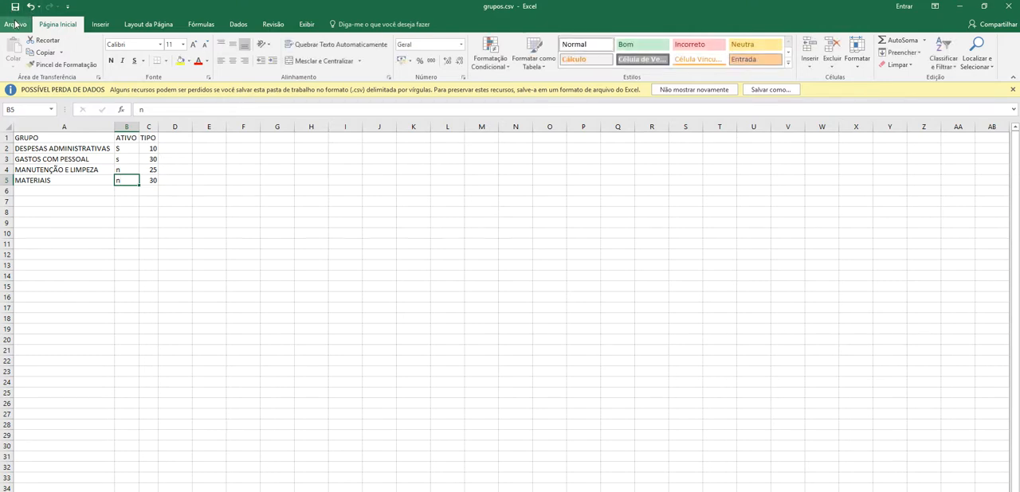
left_click(24, 132)
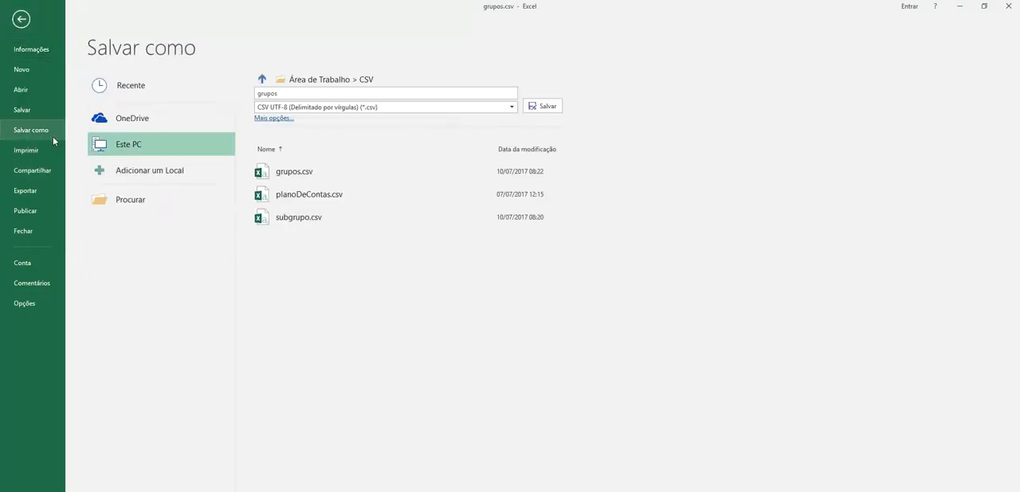
left_click(463, 108)
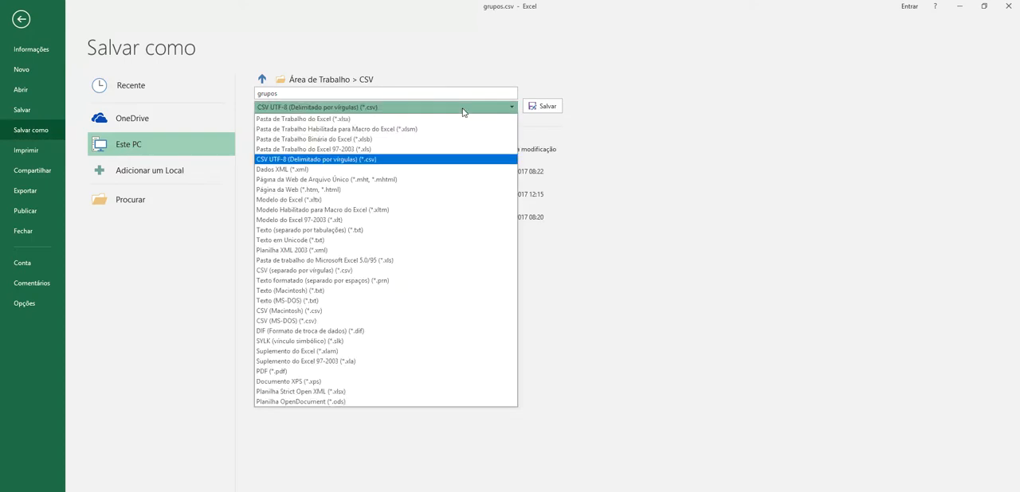
left_click(343, 270)
left_click(553, 105)
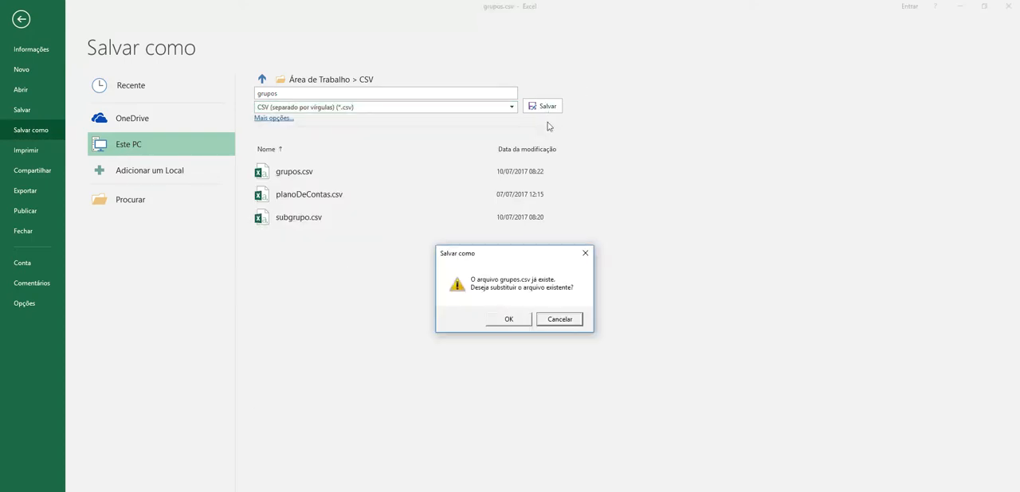
left_click(516, 315)
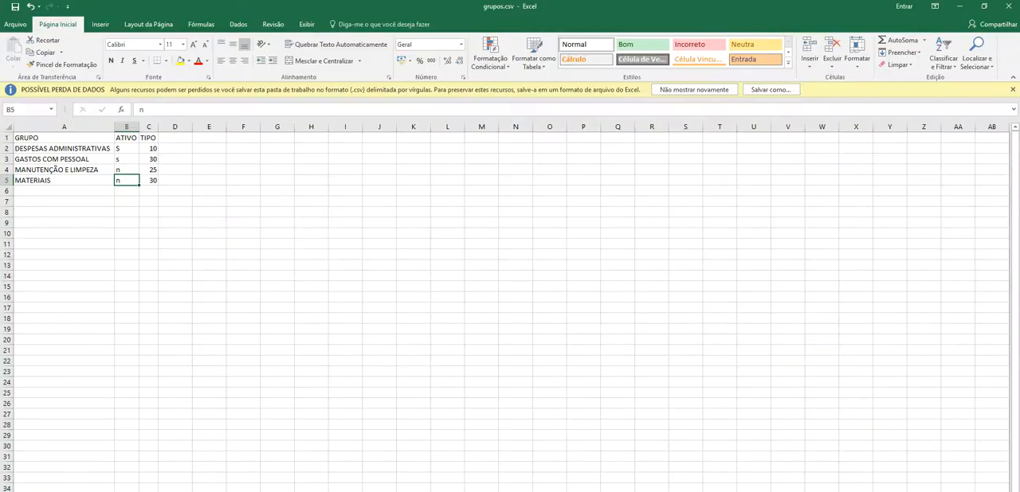
- Switch back to the ERP in the browser, submit grupos.csv for import, and close the import report
mouse_move(327, 491)
left_click(268, 484)
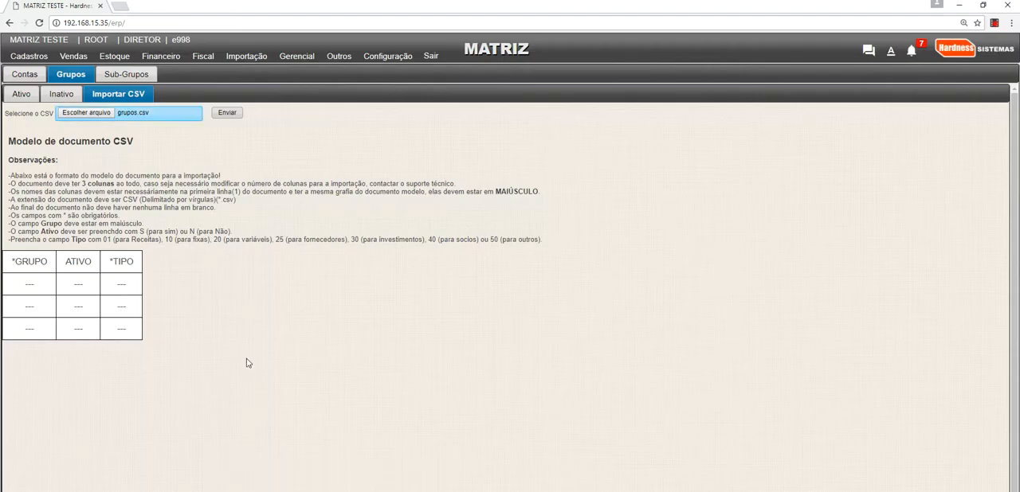
left_click(227, 115)
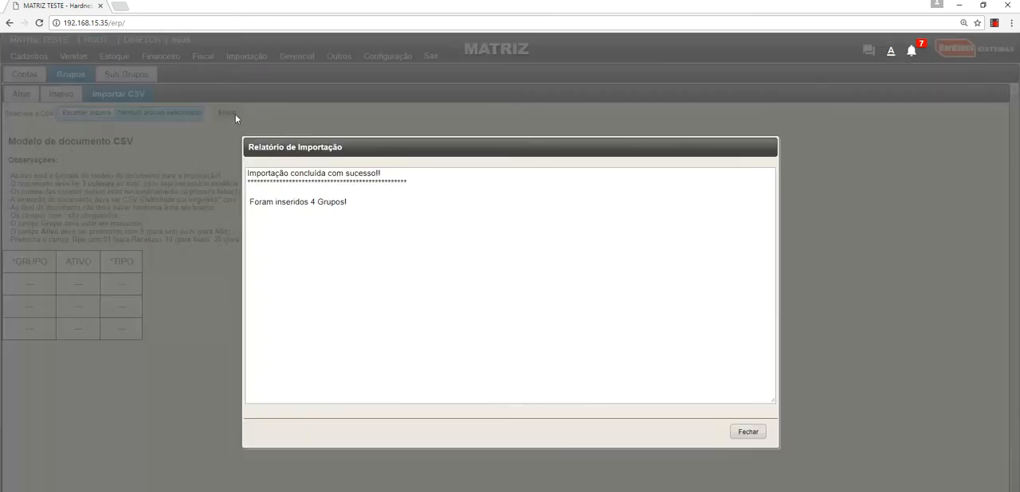
left_click_drag(250, 202, 371, 201)
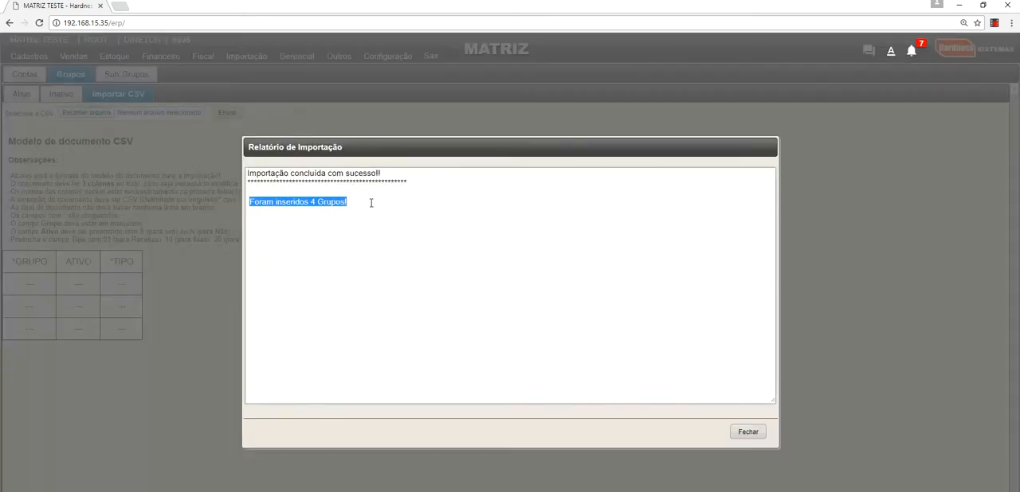
left_click(748, 432)
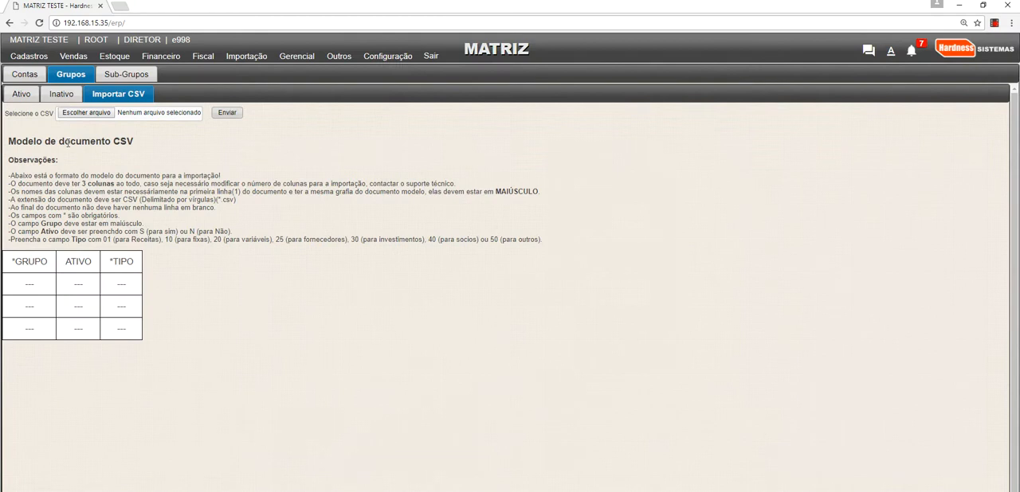
- Refresh the active Grupos list and check the imported groups there and in the inactive list
left_click(29, 97)
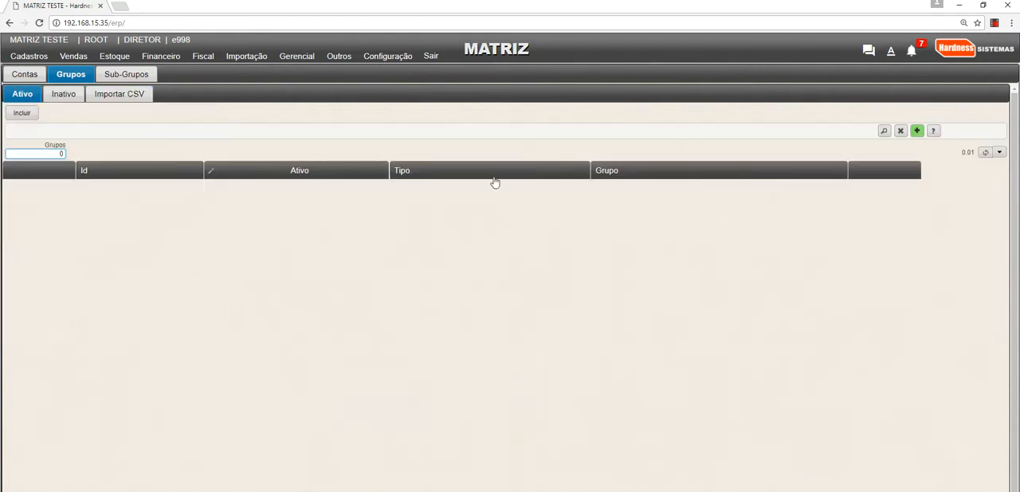
left_click(986, 153)
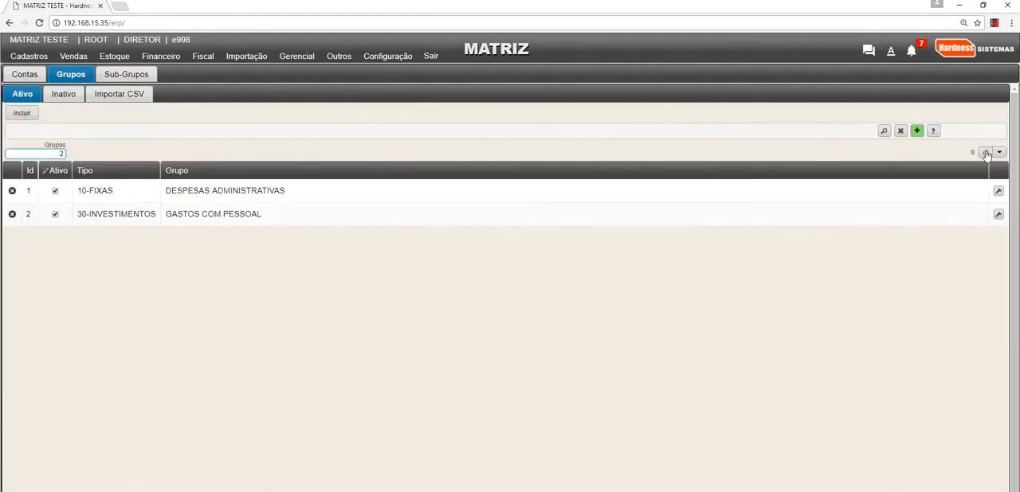
left_click_drag(239, 175, 224, 217)
left_click(276, 232)
left_click(68, 92)
left_click(228, 231)
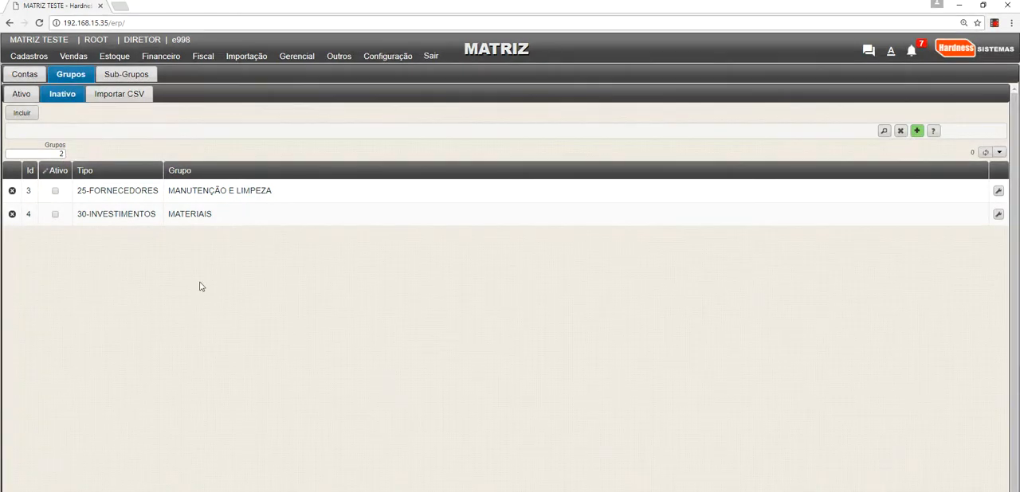
- Open the CSV import page for Contas and review the 15-column, CSV-format and required-column rules of the document model
left_click(25, 74)
left_click(104, 96)
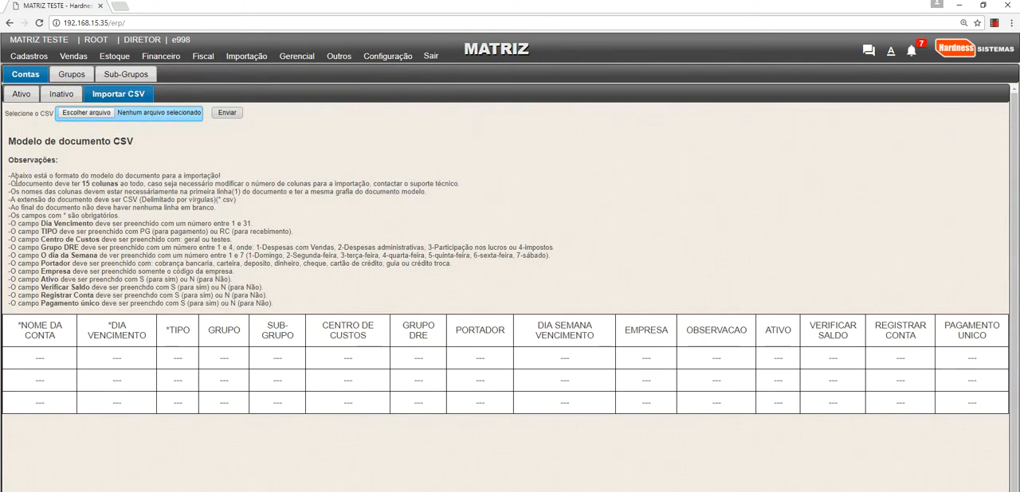
left_click_drag(16, 183, 165, 184)
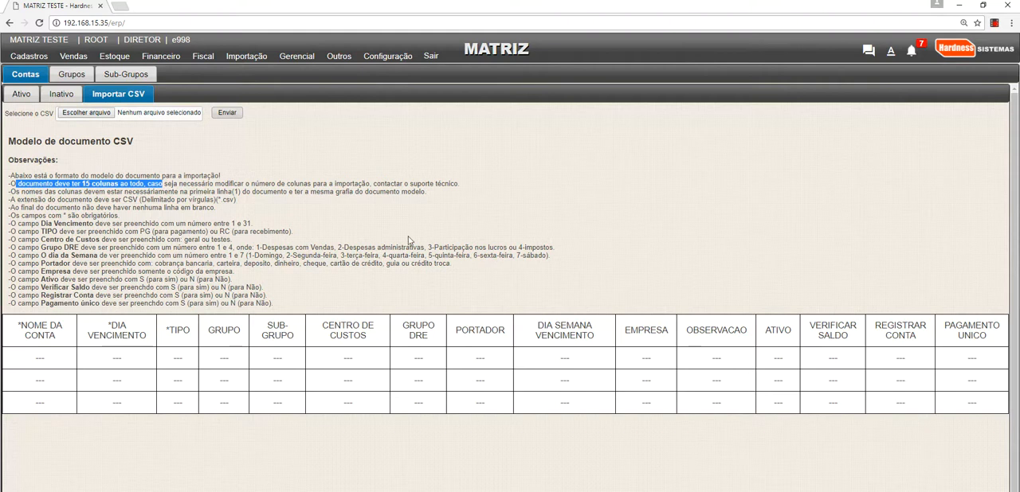
left_click_drag(121, 199, 259, 199)
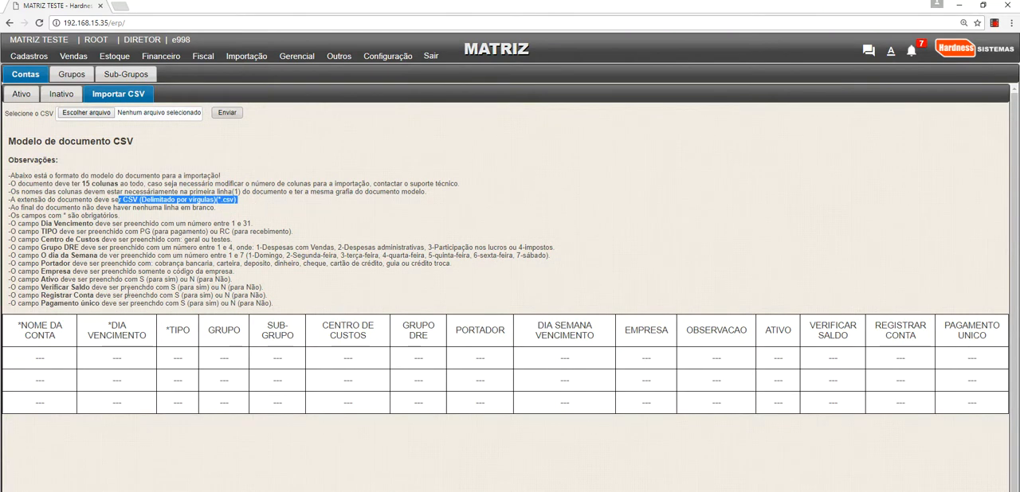
left_click_drag(14, 325, 192, 334)
left_click(109, 325)
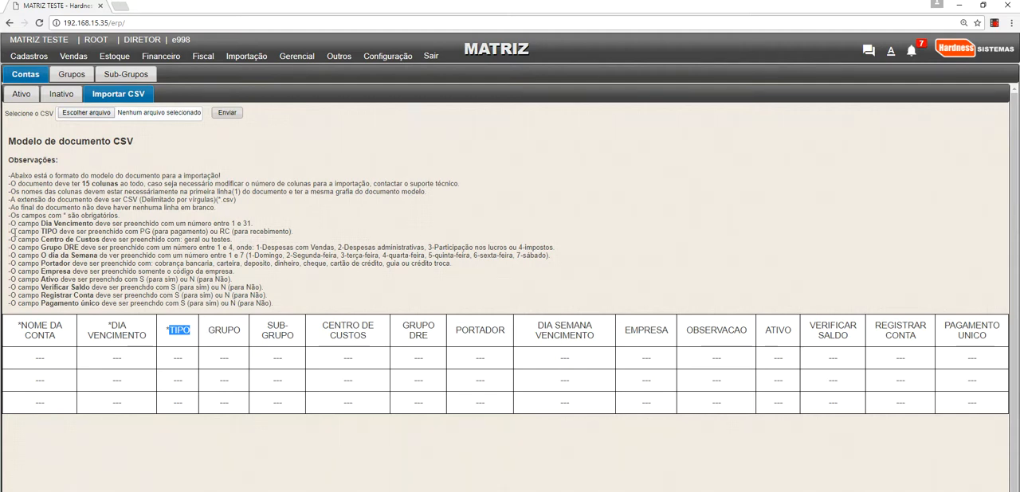
- Review the import rules for the Dia Vencimento, TIPO, Centro de Custos, O dia da Semana, Empresa and Ativo fields
left_click_drag(28, 226, 288, 223)
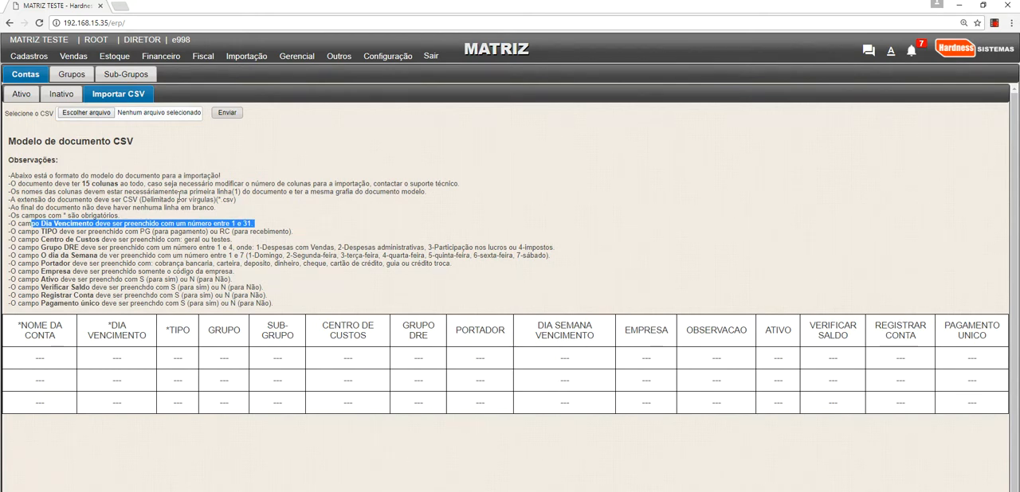
left_click(170, 329)
double_click(170, 329)
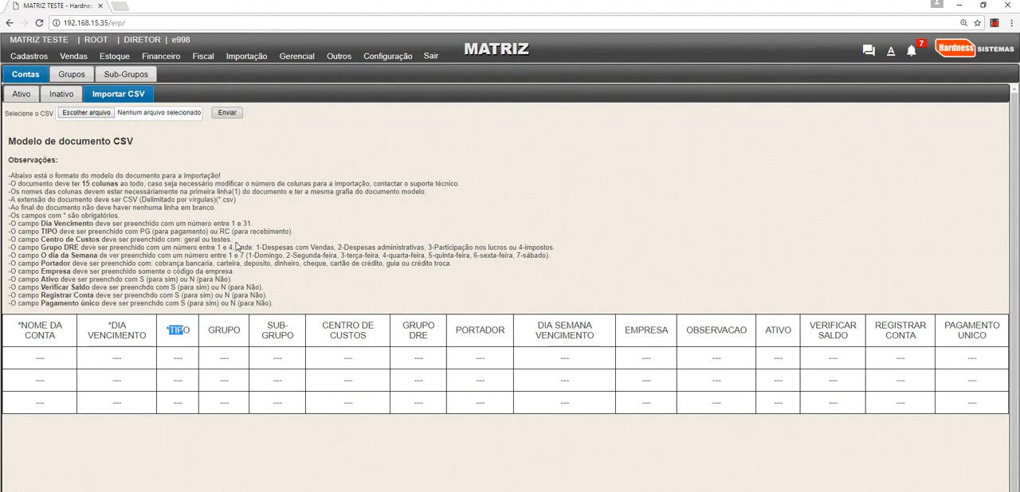
left_click_drag(234, 239, 184, 240)
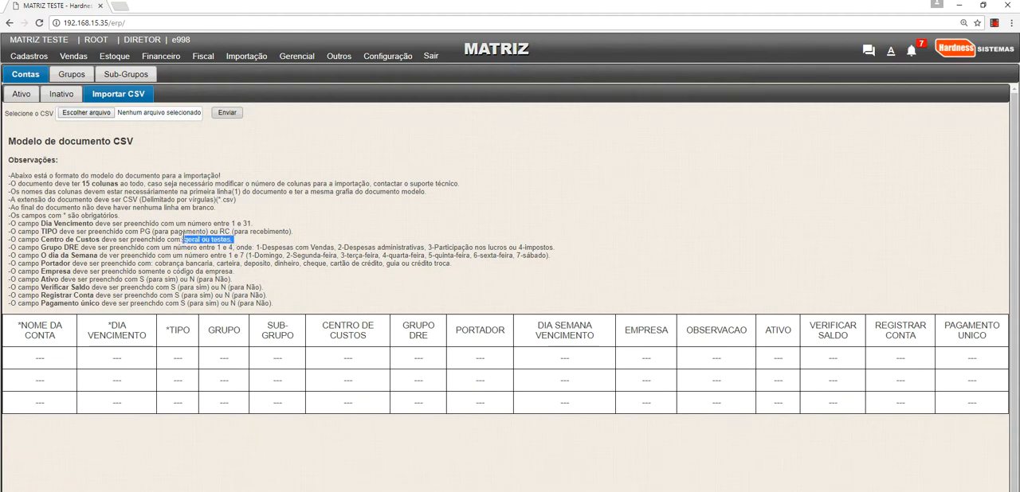
left_click(167, 255)
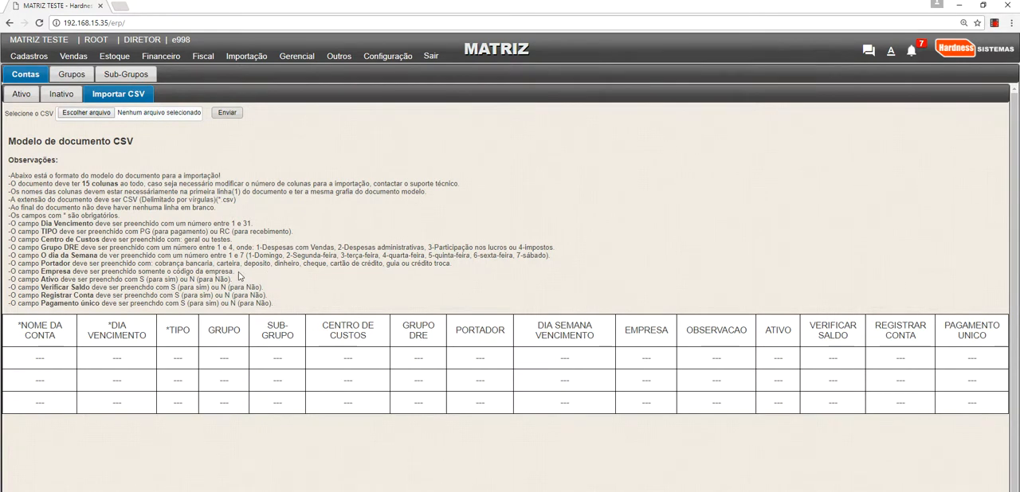
left_click_drag(238, 273, 9, 272)
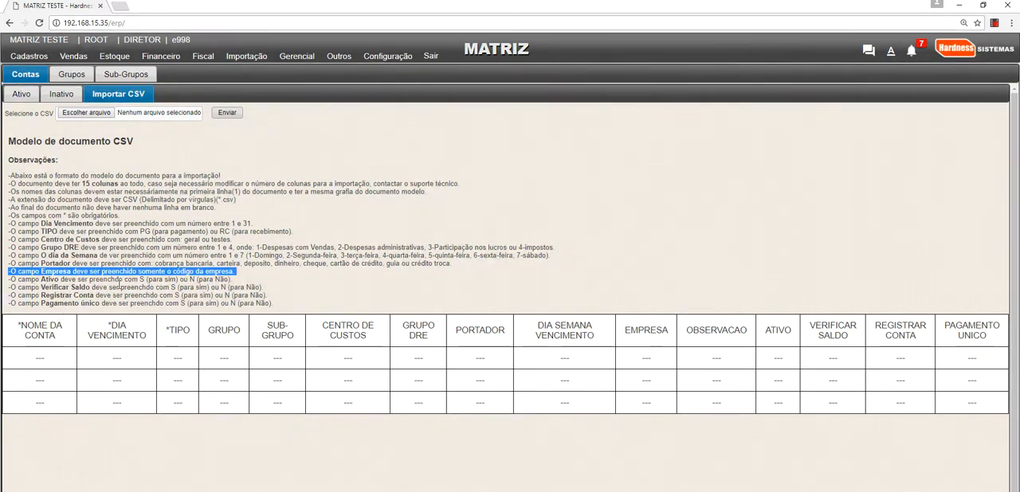
double_click(141, 280)
left_click_drag(191, 279, 231, 280)
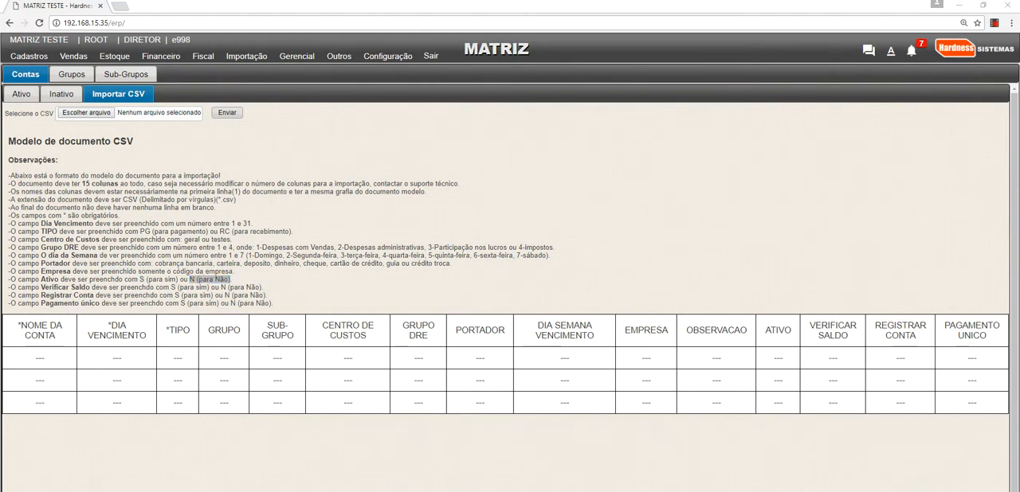
- Switch to planoDeContas.csv in Excel and auto-fit the widths of all its data columns
key("alt+Tab")
key("alt+Tab")
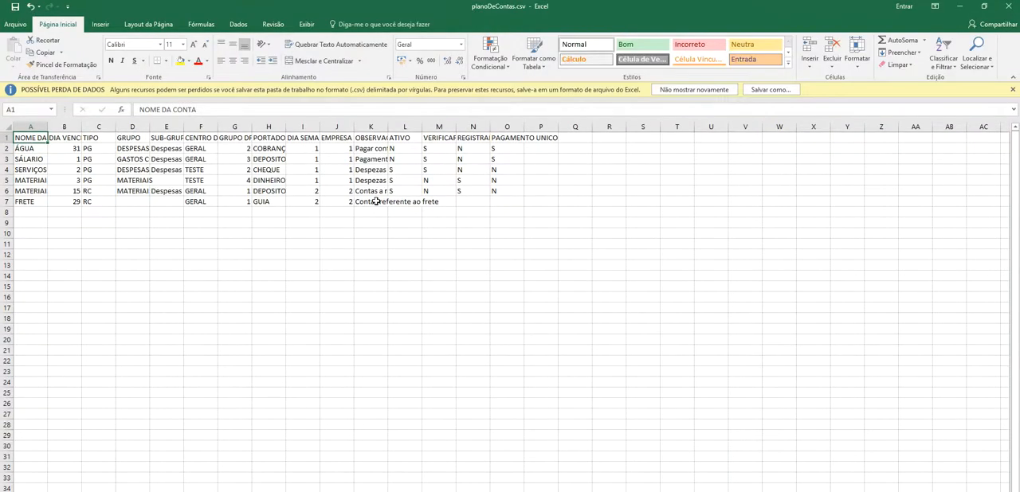
left_click_drag(32, 127, 537, 132)
double_click(47, 129)
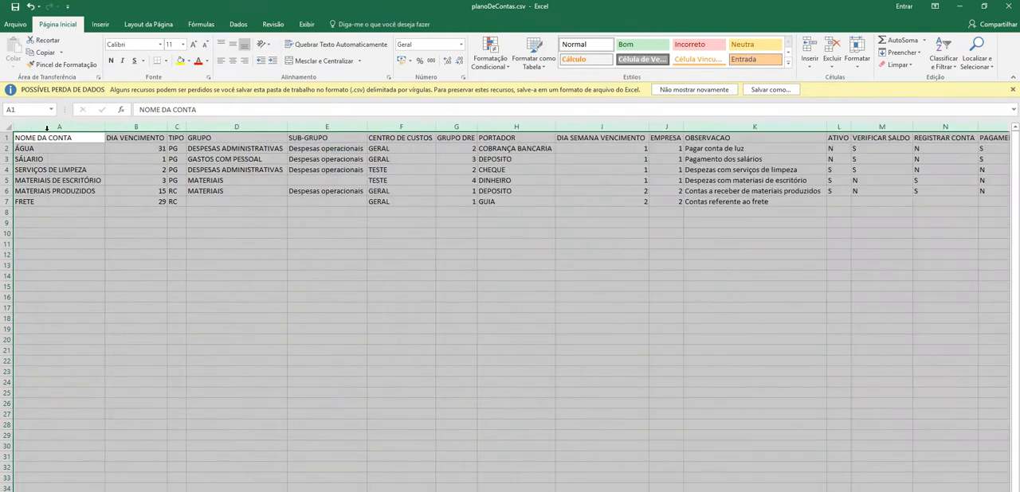
- Examine the header row, the account rows and the EMPRESA codes in the accounts sheet
left_click(141, 238)
left_click_drag(58, 140, 984, 128)
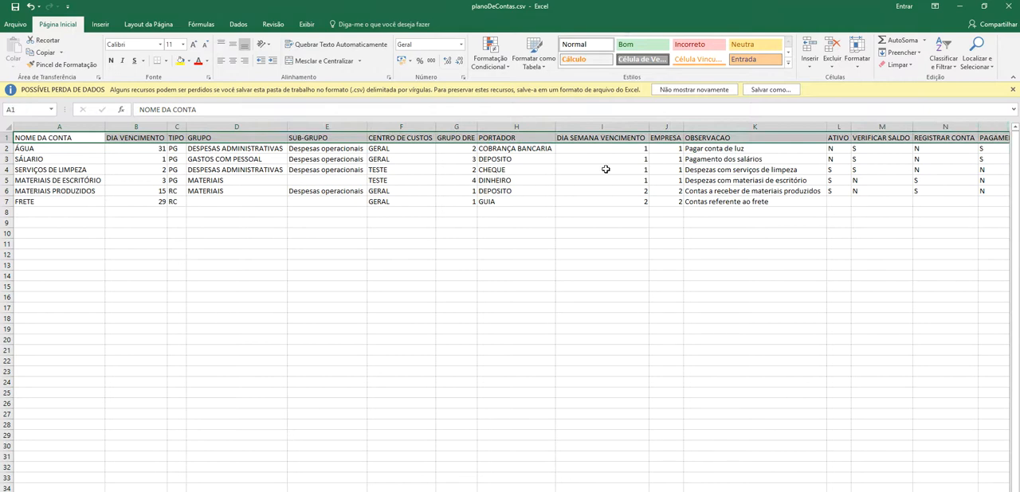
left_click_drag(56, 151, 952, 212)
left_click(550, 182)
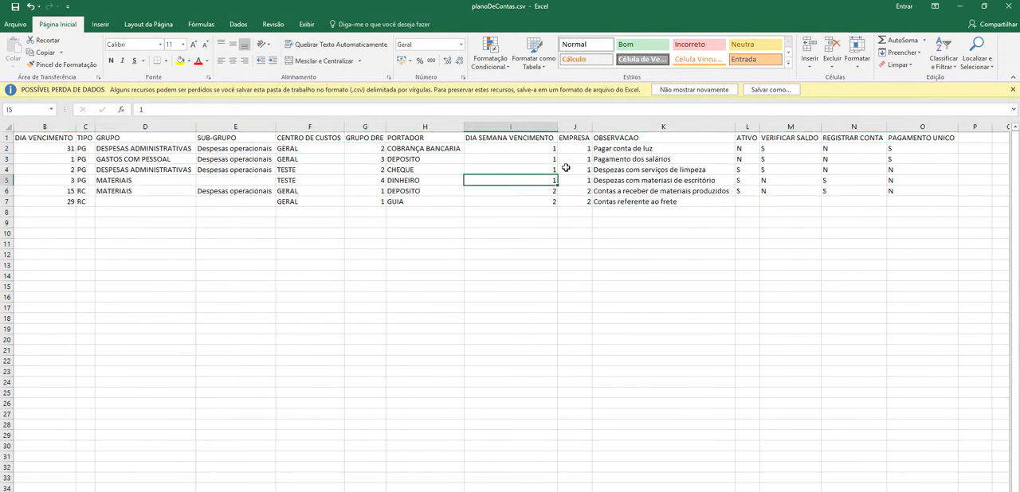
left_click(570, 154)
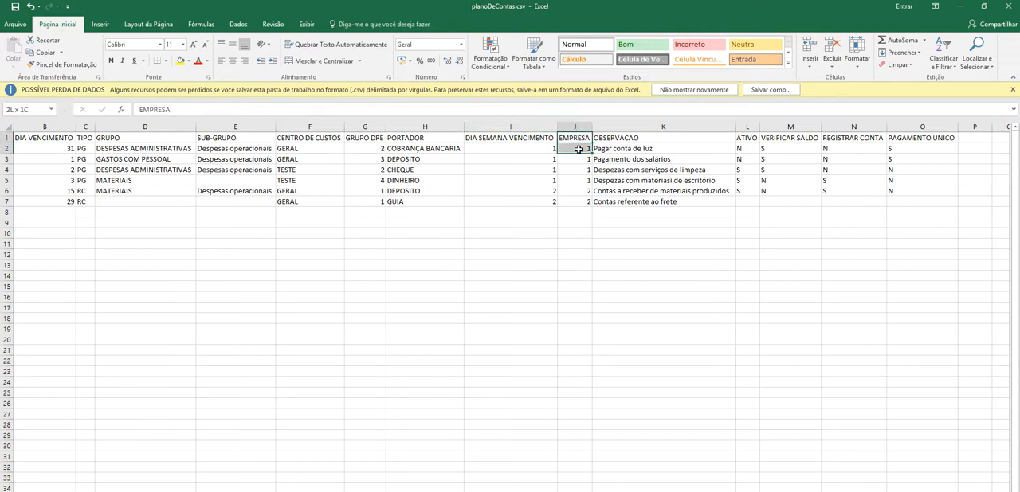
left_click_drag(580, 152, 582, 204)
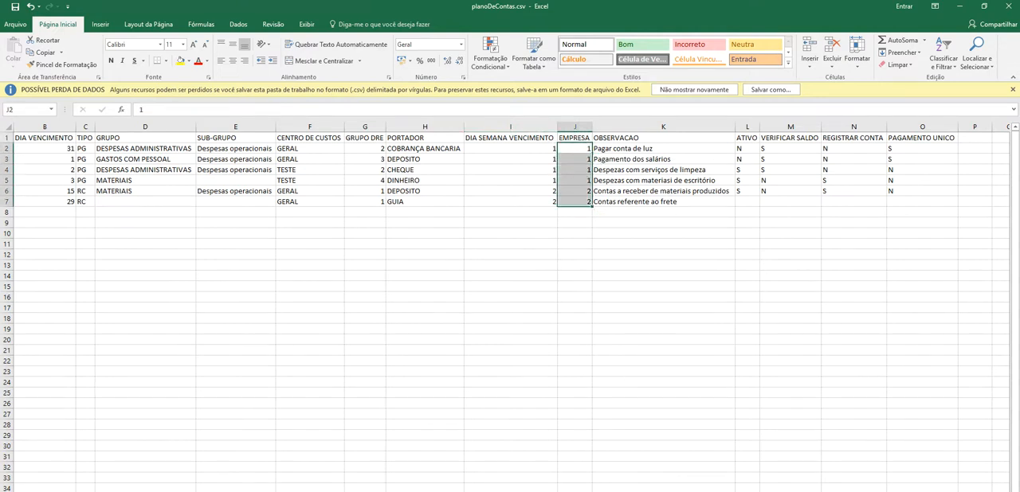
- Check the GRUPO and SUB-GRUPO cells for the MATERIAIS DE ESCRITÓRIO, MATERIAIS PRODUZIDOS and FRETE accounts
left_click_drag(201, 181, 18, 176)
left_click(133, 196)
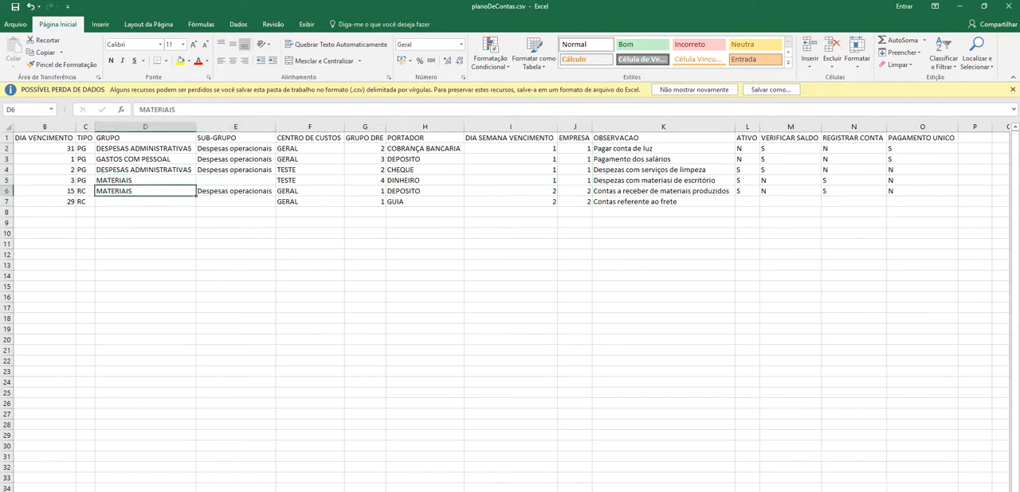
scroll(510, 311, "left", 1)
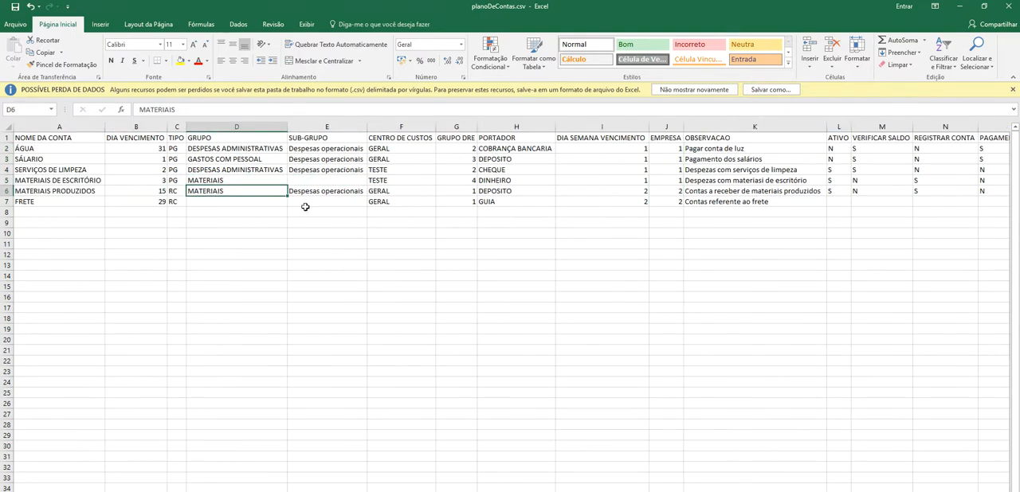
left_click(294, 184)
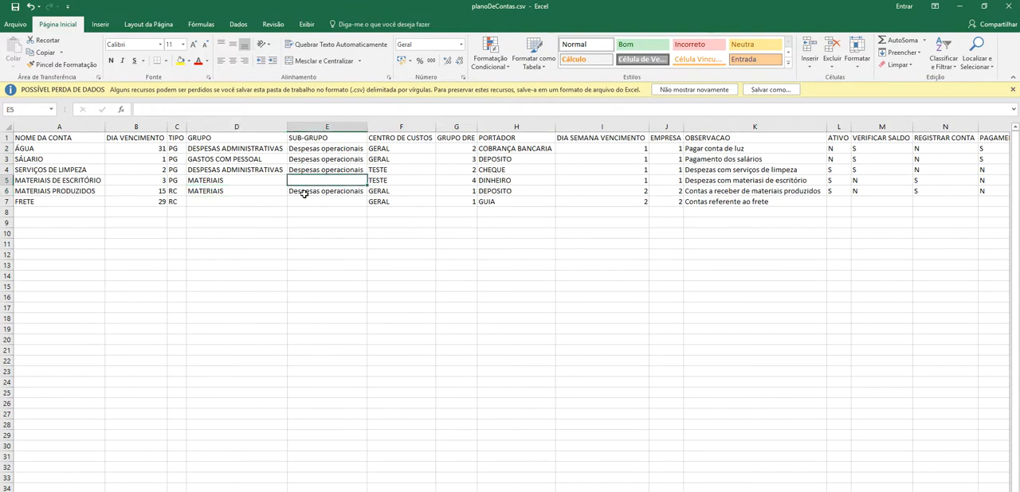
left_click(292, 202)
key("Left")
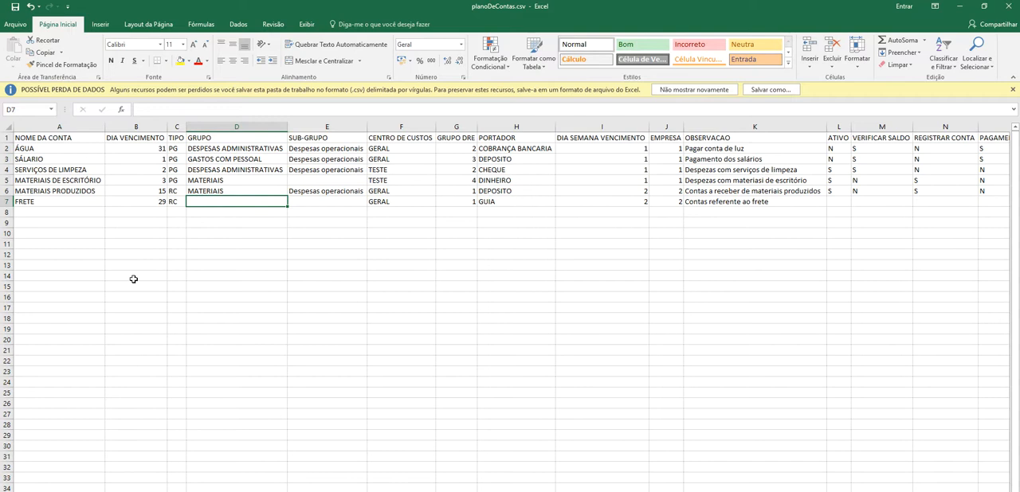
- Return to the ERP in the browser, submit planoDeContas.csv for import, and close the import report
left_click(963, 4)
left_click(963, 5)
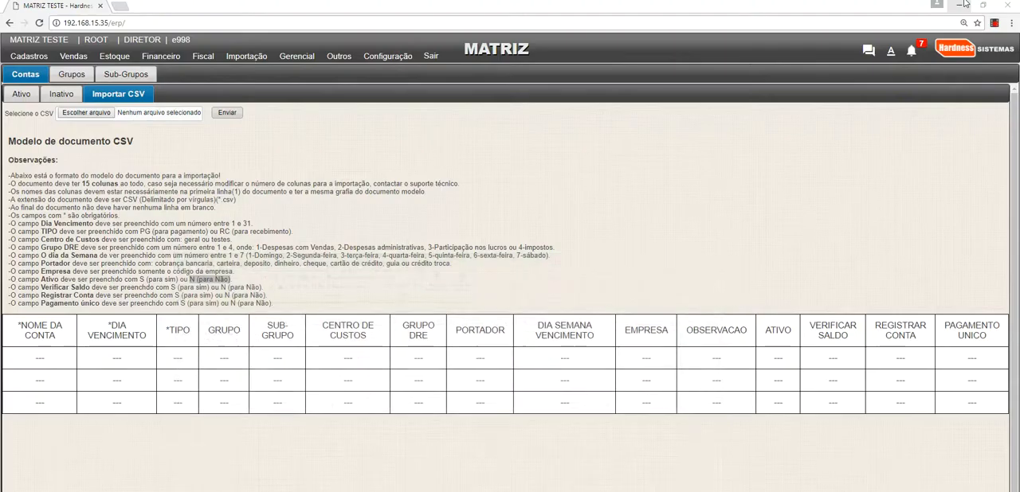
left_click(109, 113)
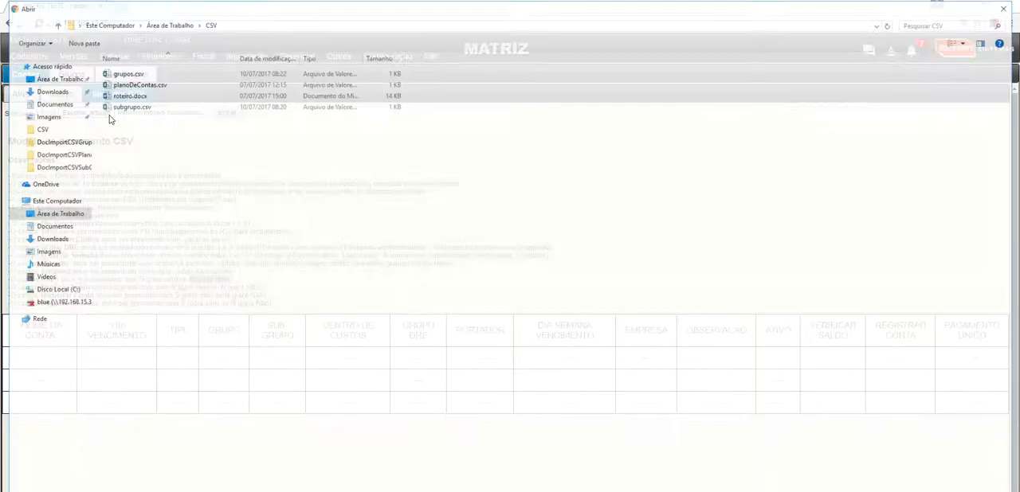
double_click(136, 84)
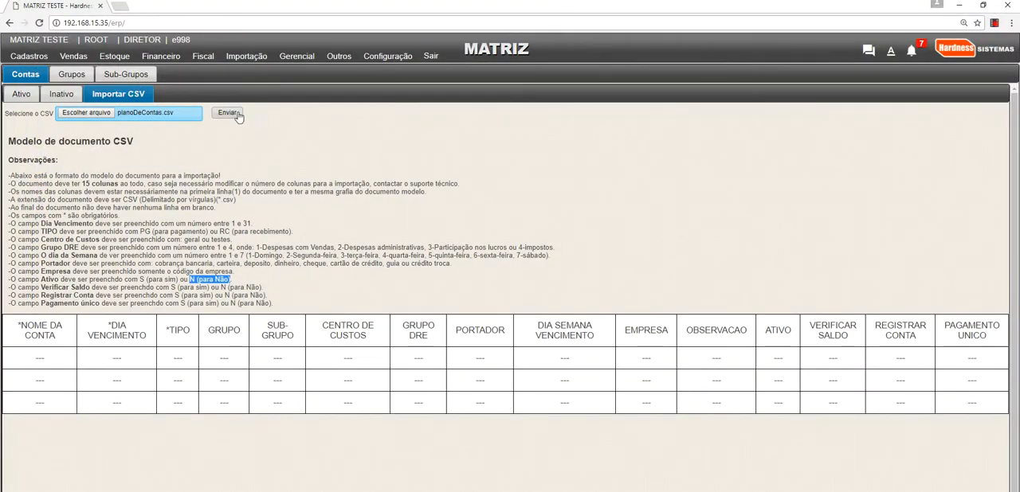
left_click(229, 113)
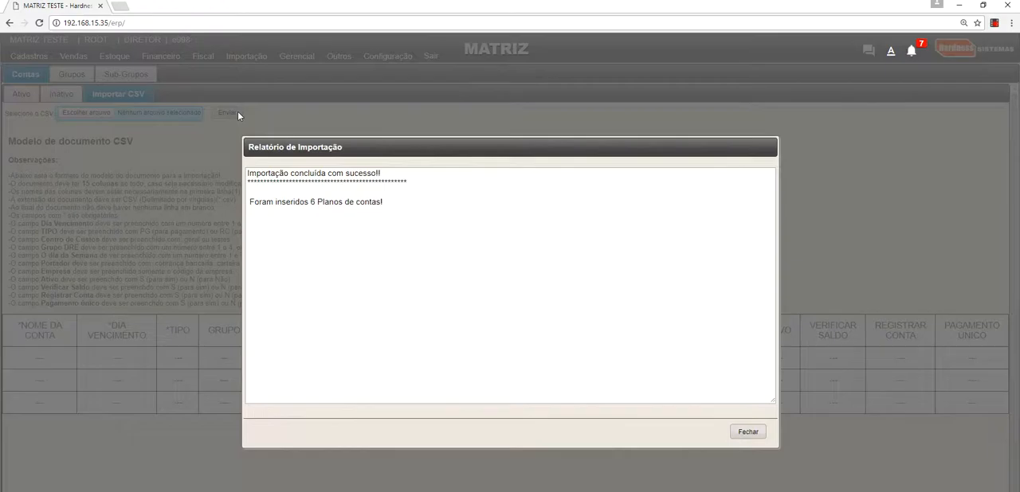
left_click_drag(404, 209, 243, 202)
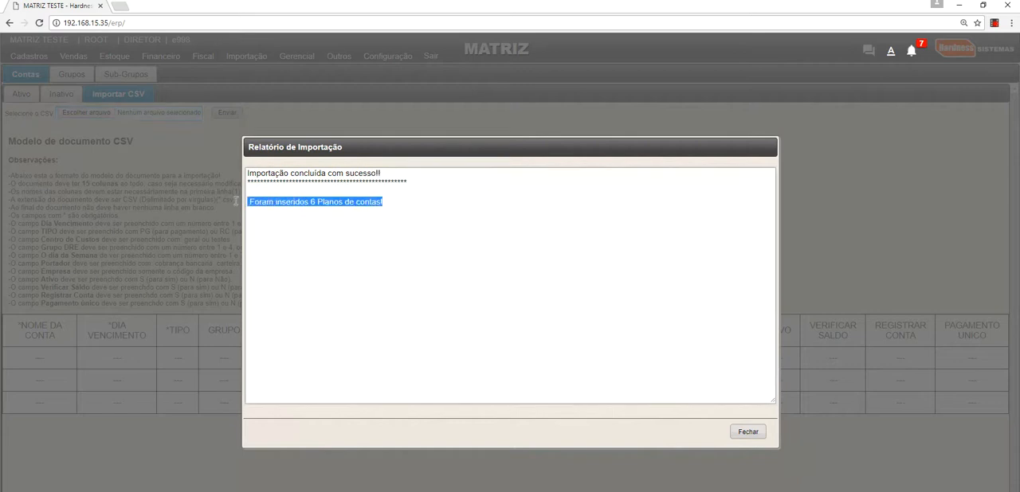
left_click(748, 431)
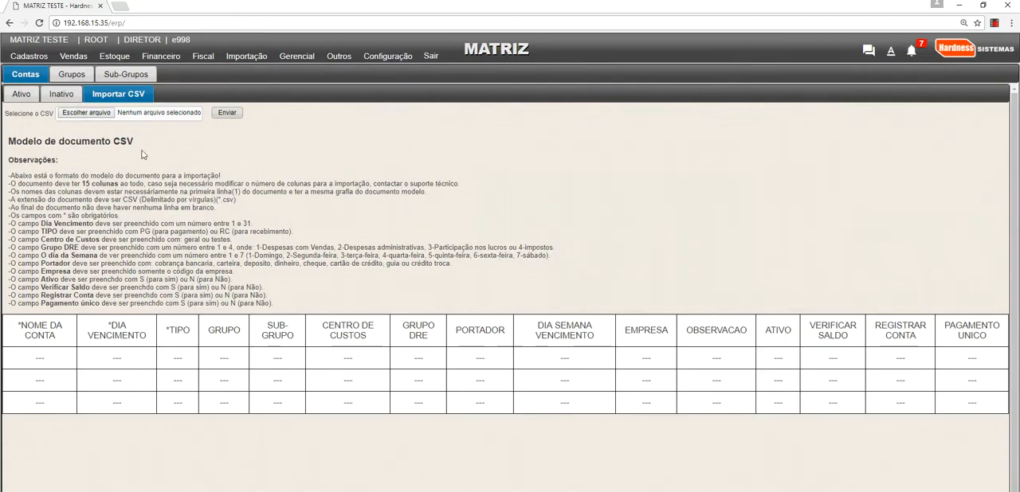
- Refresh the active Contas list and check the imported accounts in both the active and inactive lists
left_click(31, 102)
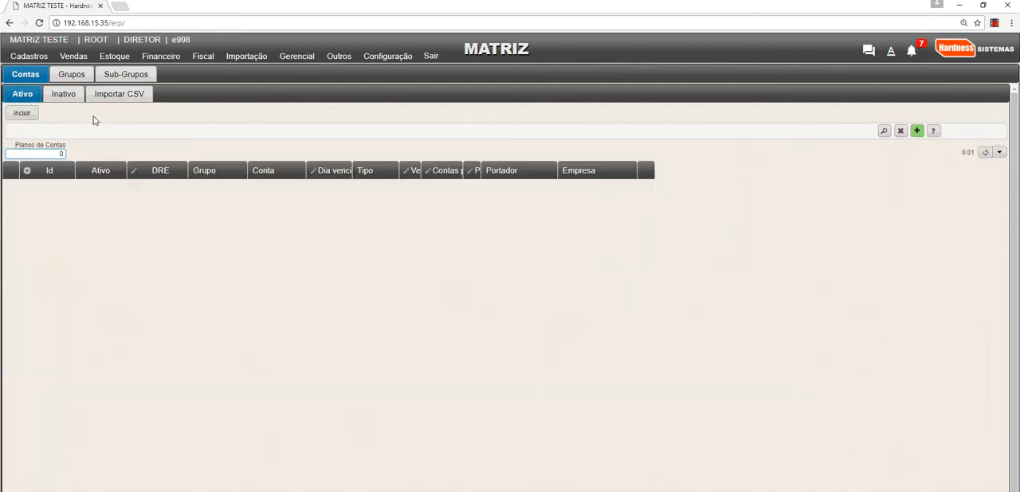
left_click(985, 153)
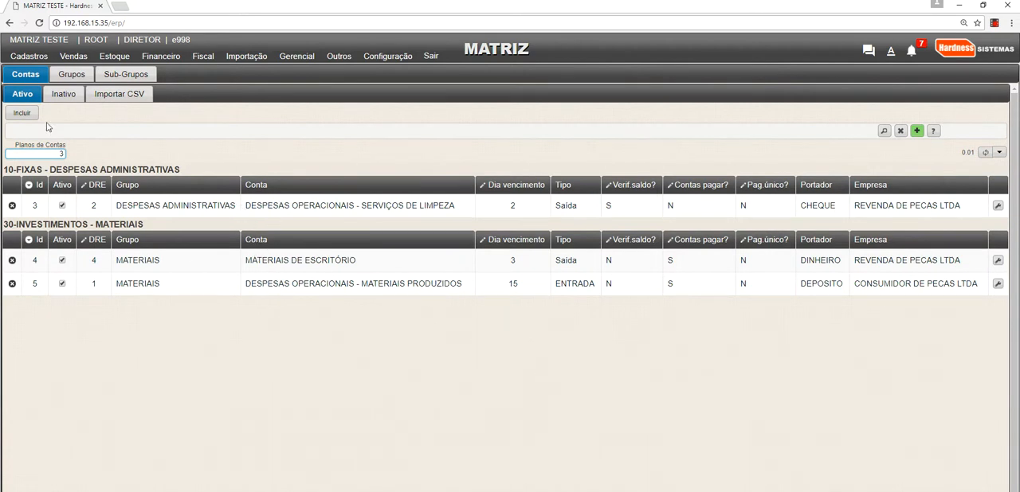
left_click(65, 99)
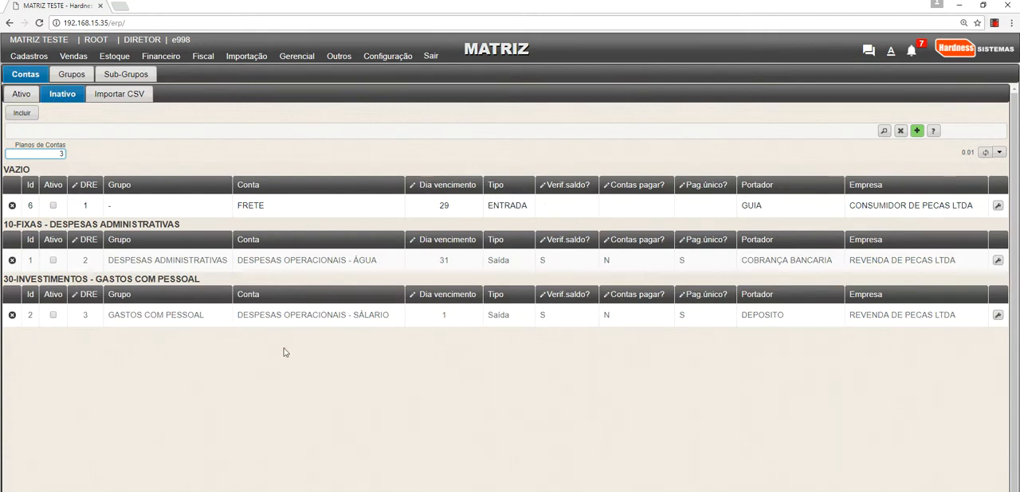
left_click_drag(282, 344, 268, 326)
left_click(329, 313)
left_click(796, 125)
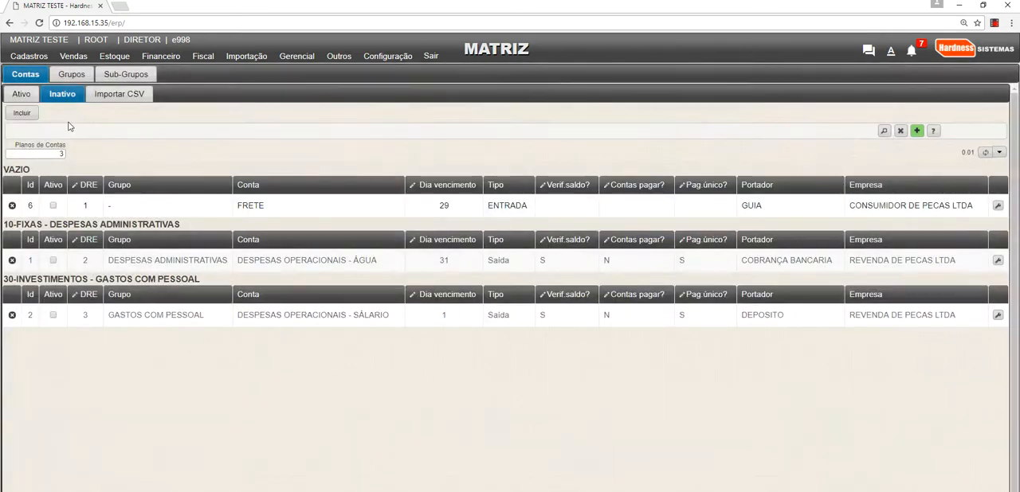
left_click(27, 97)
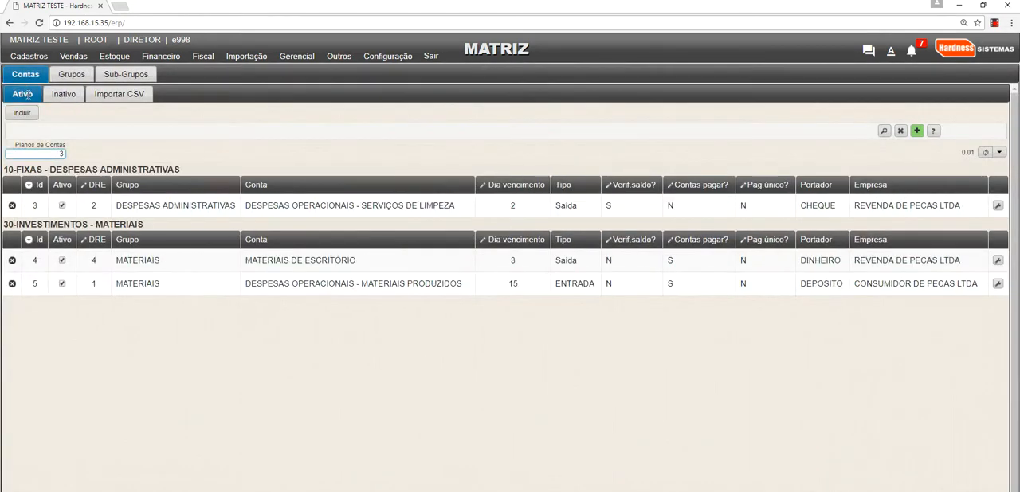